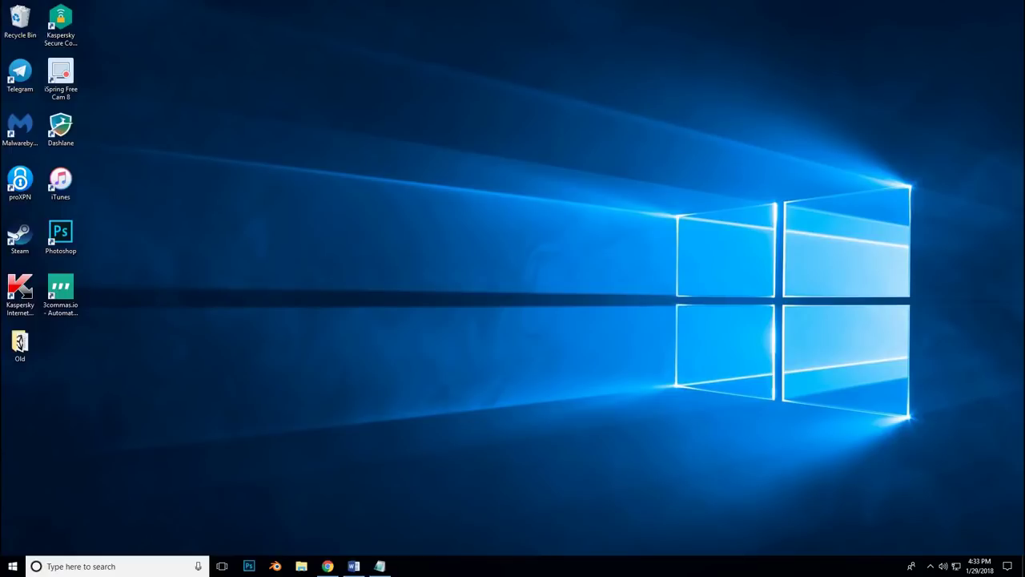
Bring up the Trailing Stop Loss article and highlight rows 1–2: $100/$90 and $102/$91.80.
left_click(328, 567)
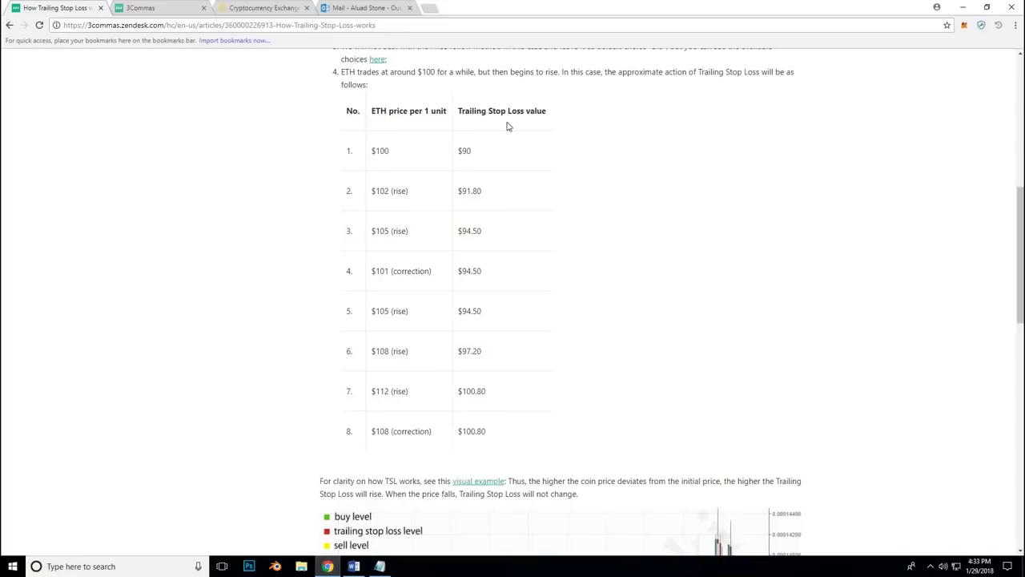
double_click(380, 157)
double_click(453, 159)
triple_click(380, 195)
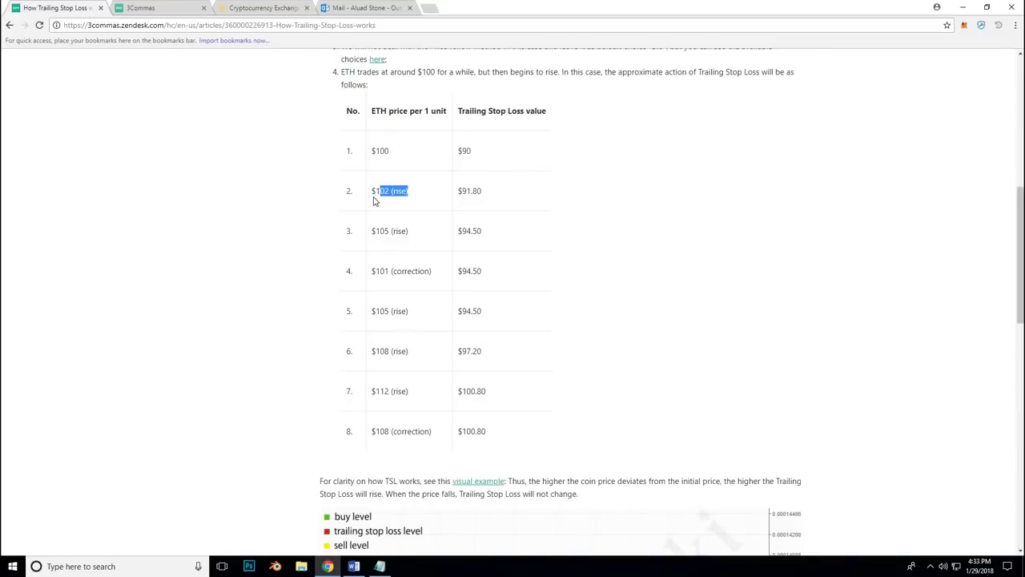
left_click(473, 200)
triple_click(458, 199)
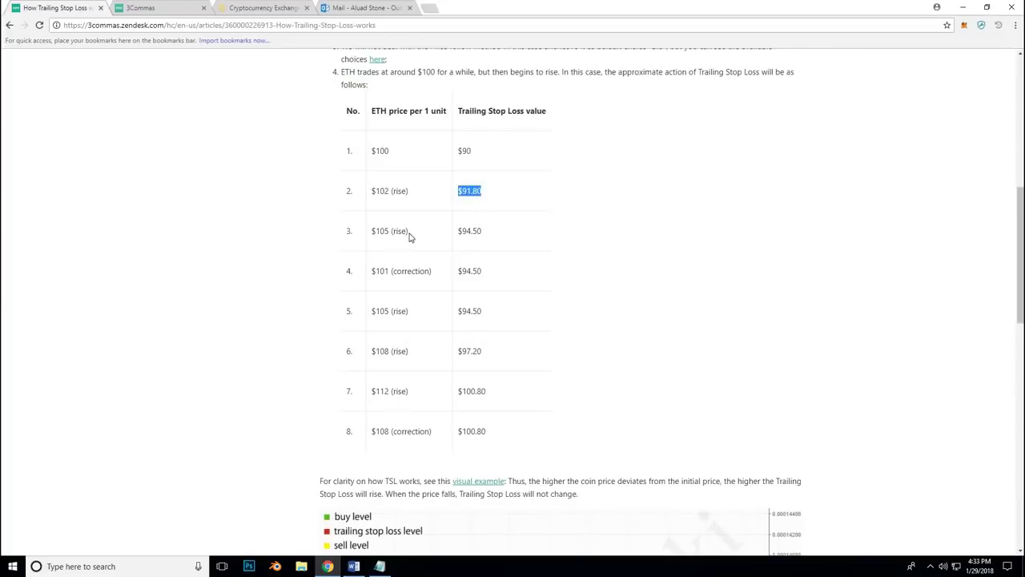
Highlight rows 3–4: the $105 rise and $101 correction, both keeping the $94.50 stop loss.
left_click_drag(383, 235, 366, 242)
left_click_drag(483, 232, 459, 232)
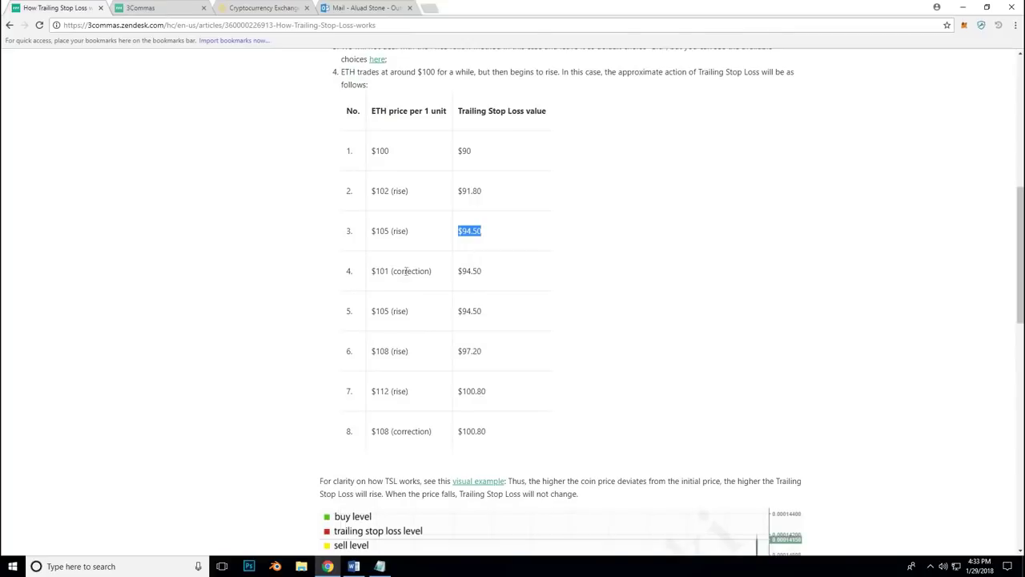
left_click(373, 273)
triple_click(372, 273)
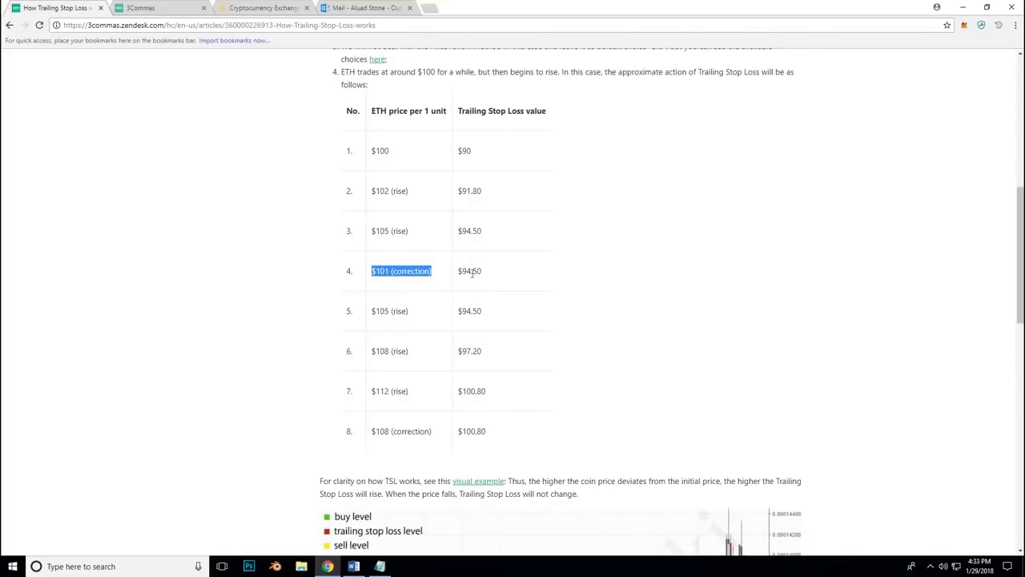
left_click_drag(481, 272, 457, 277)
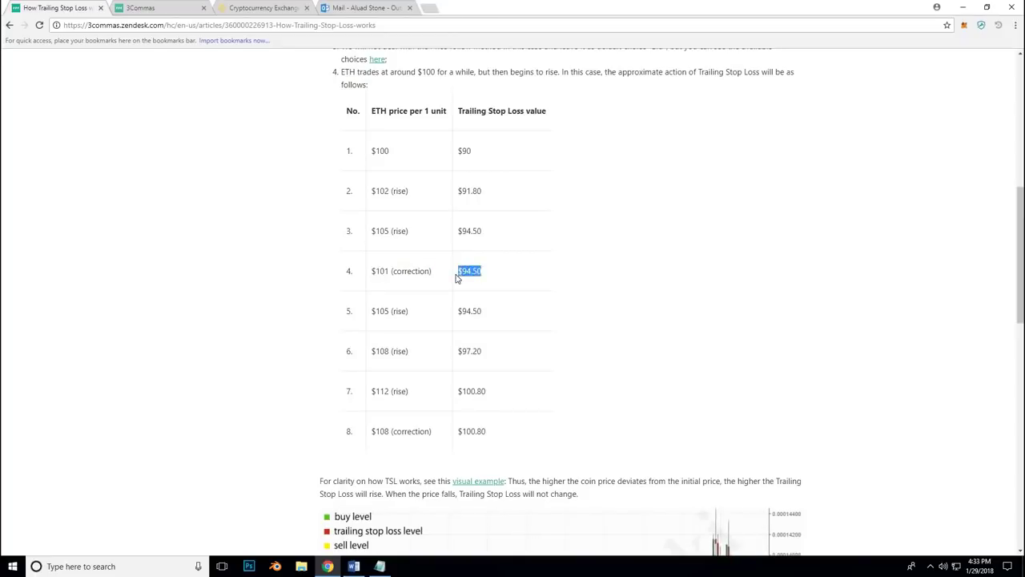
Scroll past the table to the animated chart of buy, trailing stop loss and sell levels.
scroll(398, 289, "down", 1)
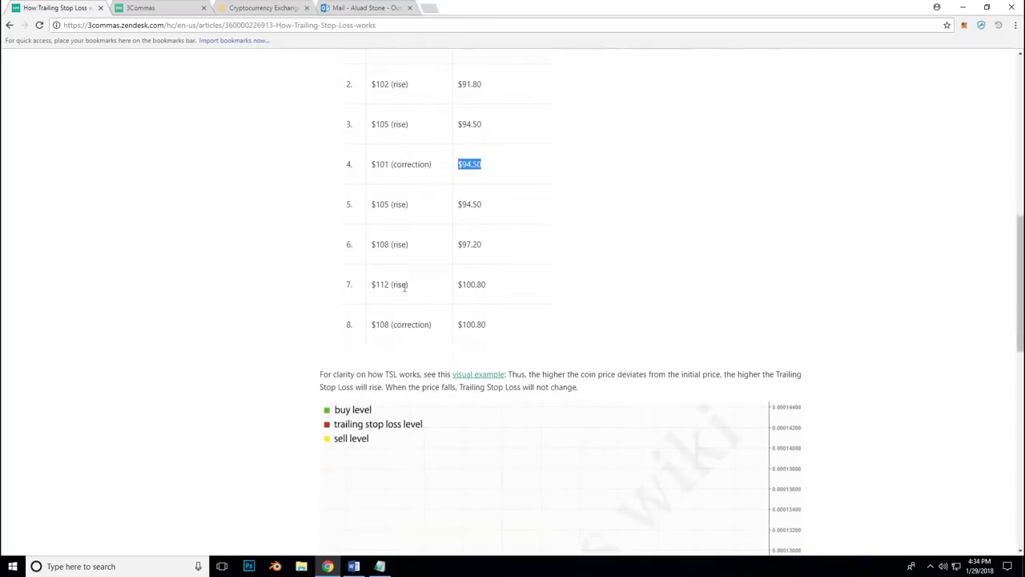
scroll(309, 281, "down", 3)
scroll(298, 276, "down", 1)
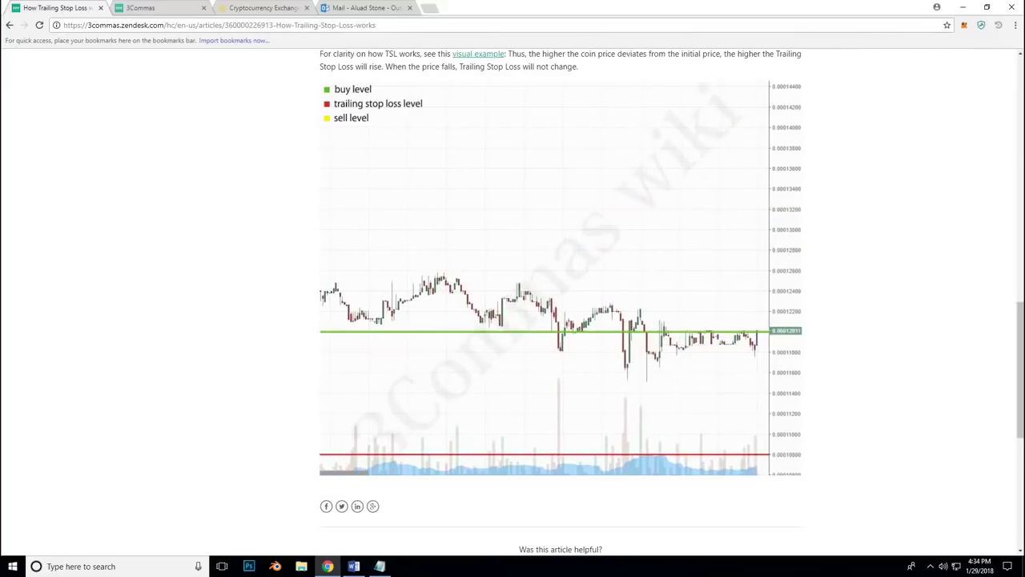
Minimize the Chrome window to reveal the Windows desktop.
left_click(962, 6)
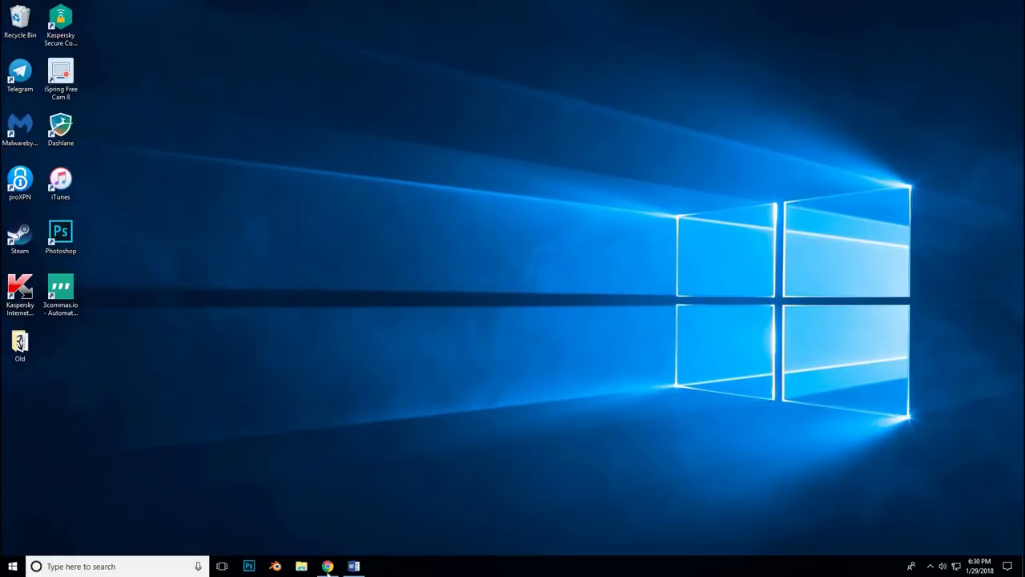
Open the 3Commas login page, switch to registration and enter the account e-mail.
left_click(327, 566)
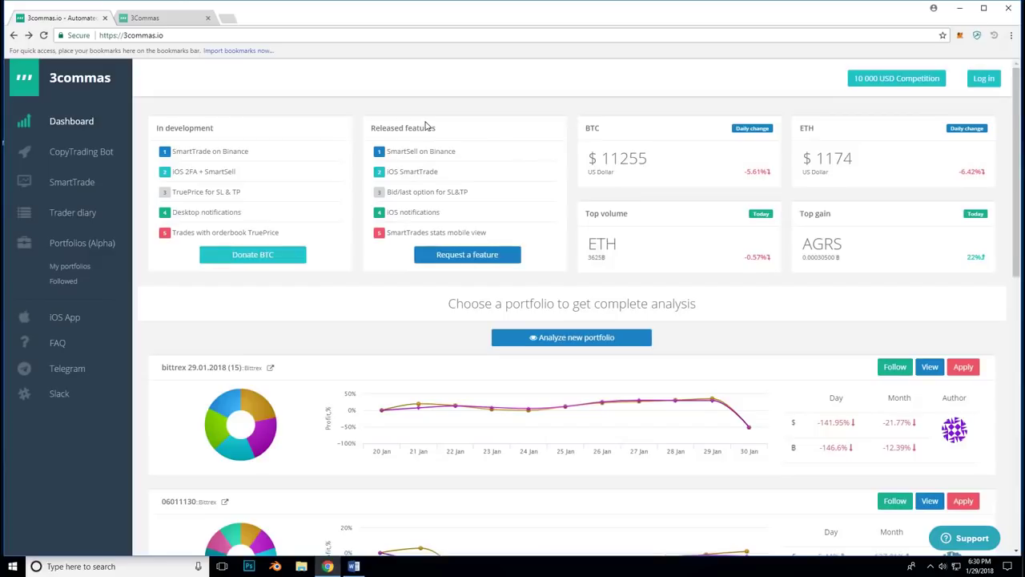
left_click(979, 79)
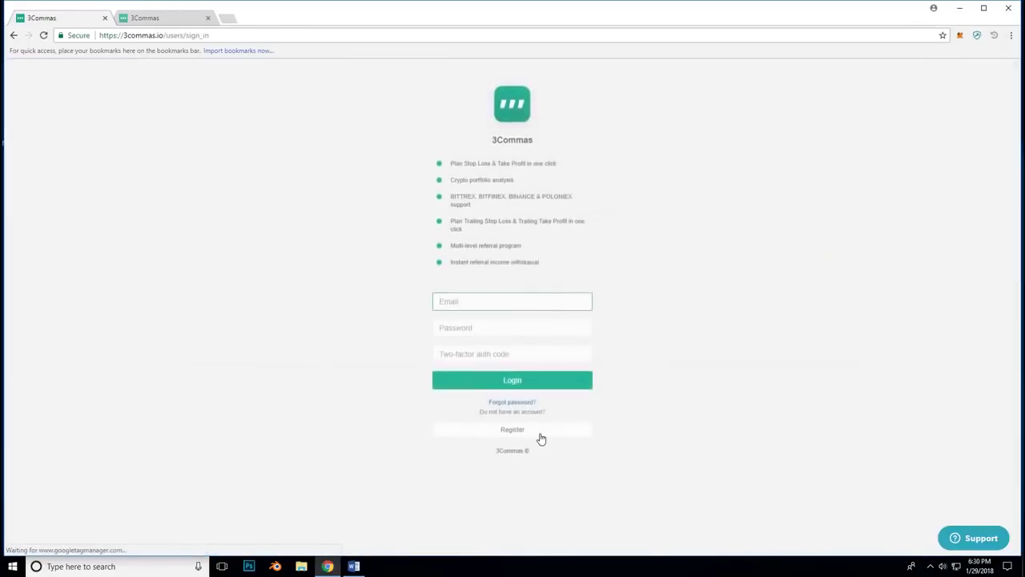
left_click(539, 433)
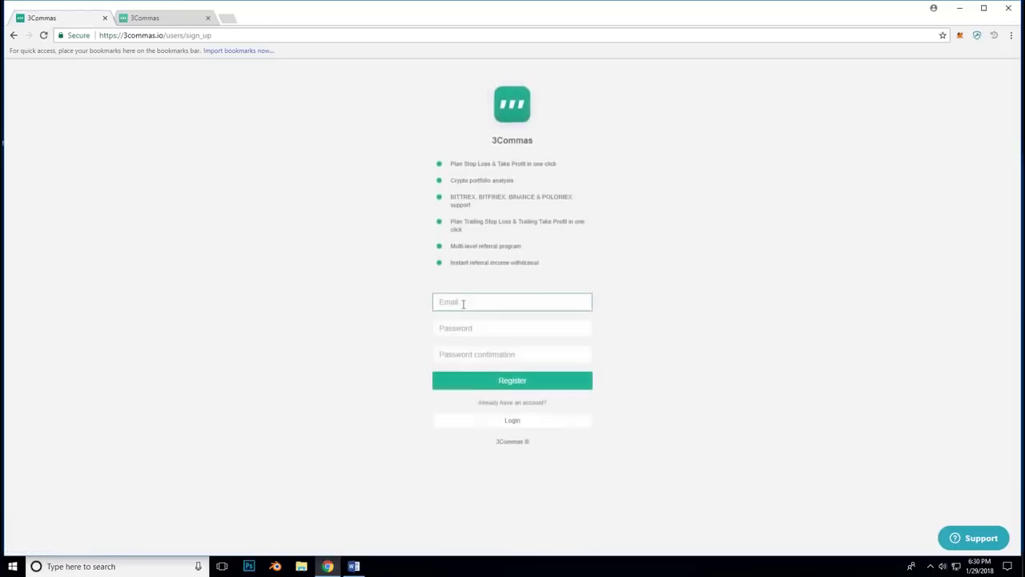
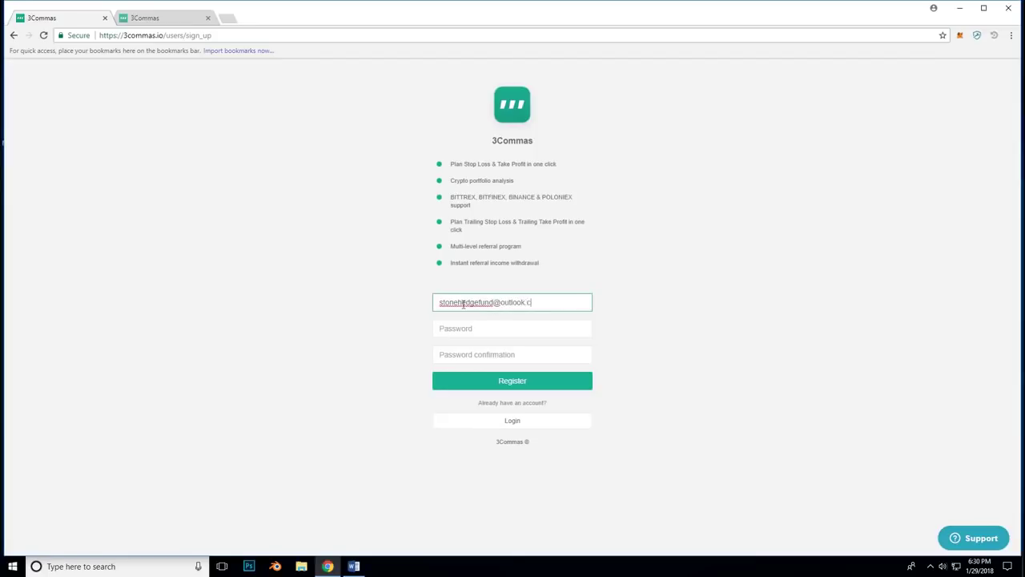
Enter and confirm the account password, close the sign-up tab and log in.
left_click(468, 327)
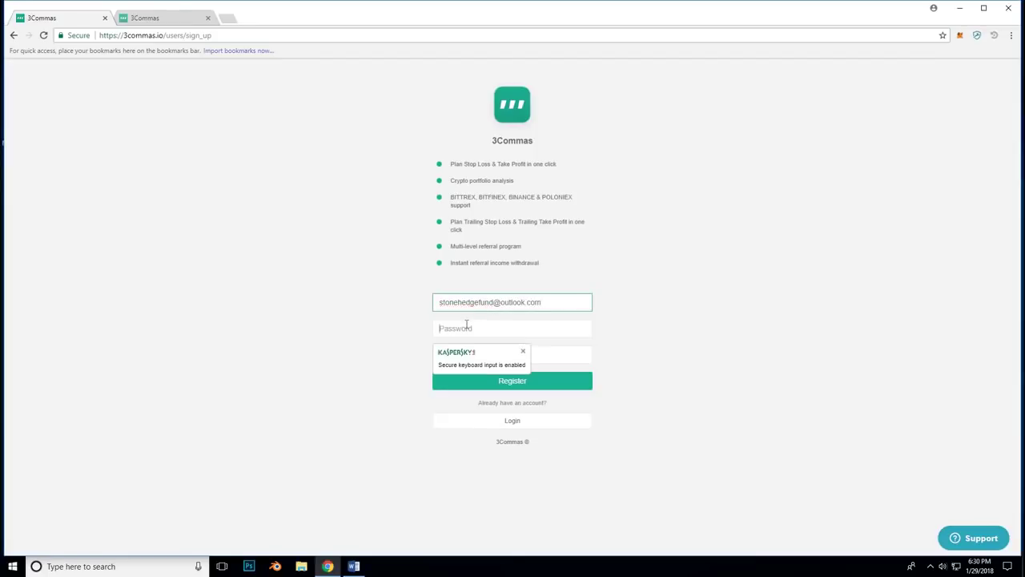
type("s•••••••••")
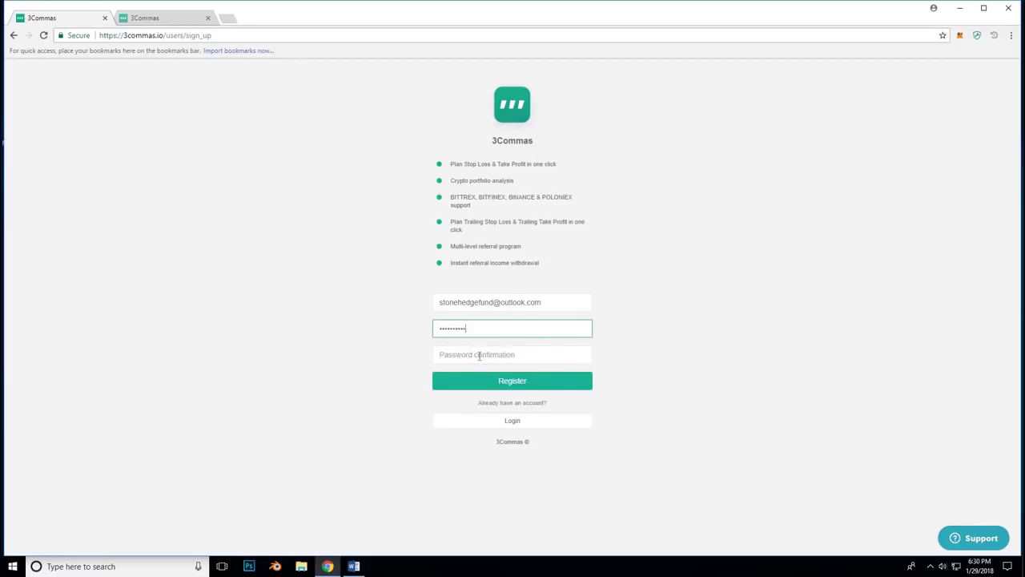
left_click(481, 354)
type("••••••••••")
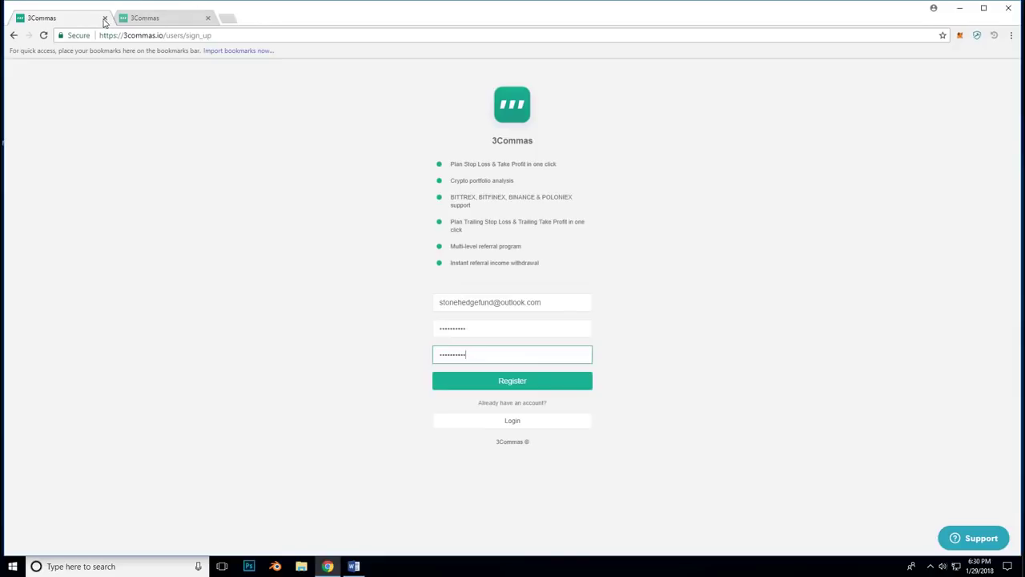
left_click(104, 18)
left_click(475, 386)
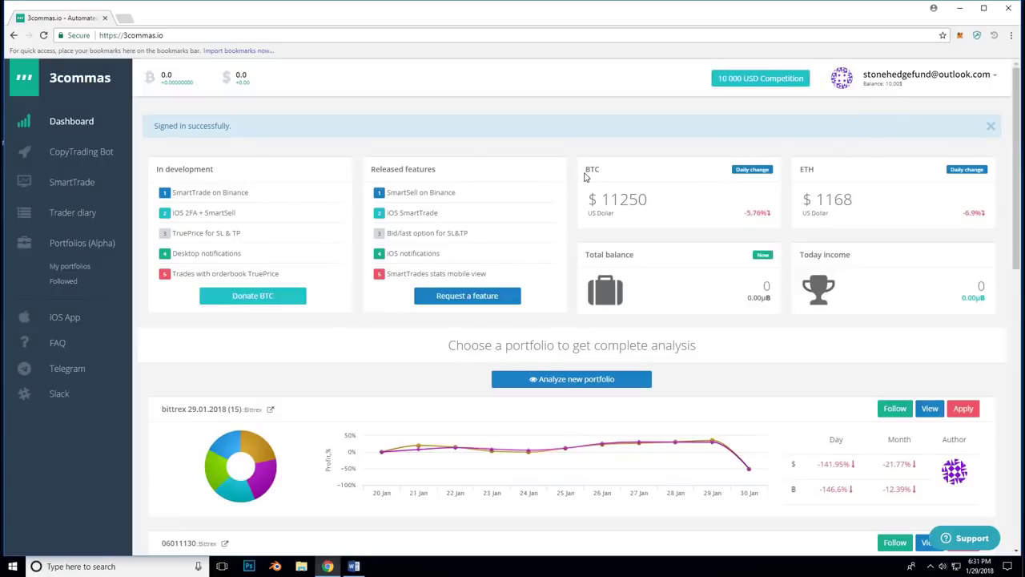
Go to CopyTrading Bot, then SmartTrade, which asks for an exchange API connection.
left_click(71, 158)
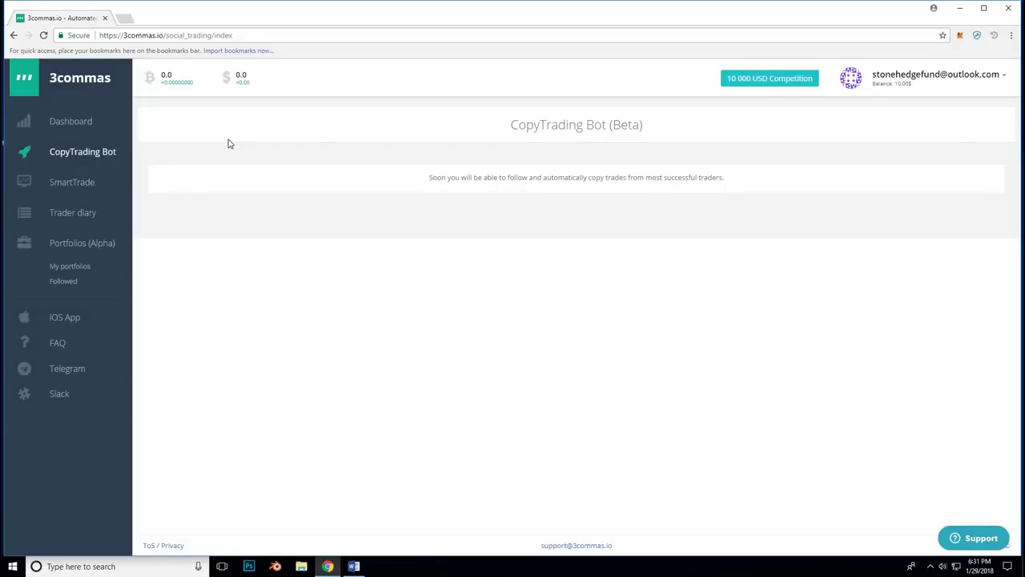
left_click(56, 193)
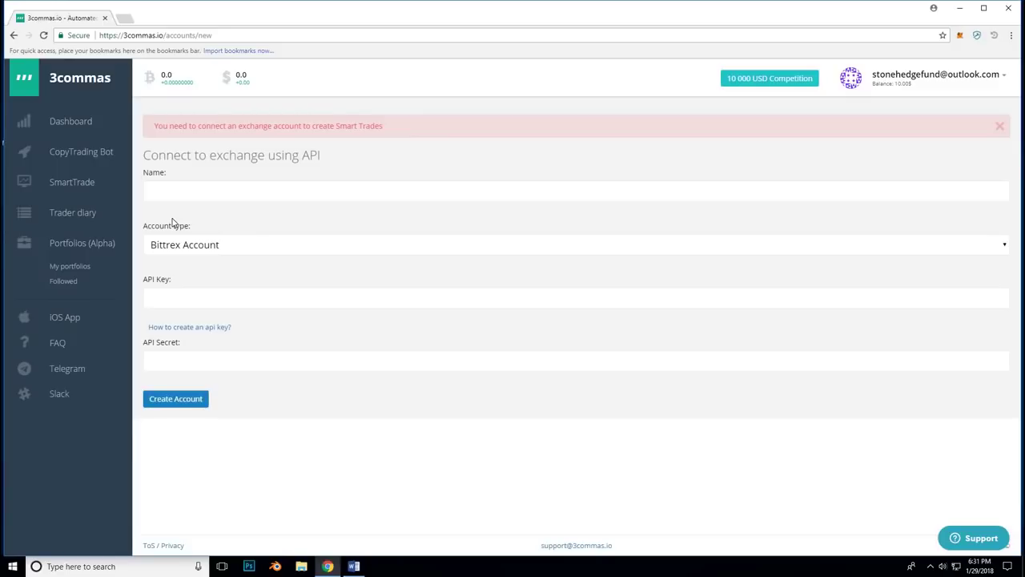
Open the Trader diary with its account, date, note and pair filters.
left_click(81, 221)
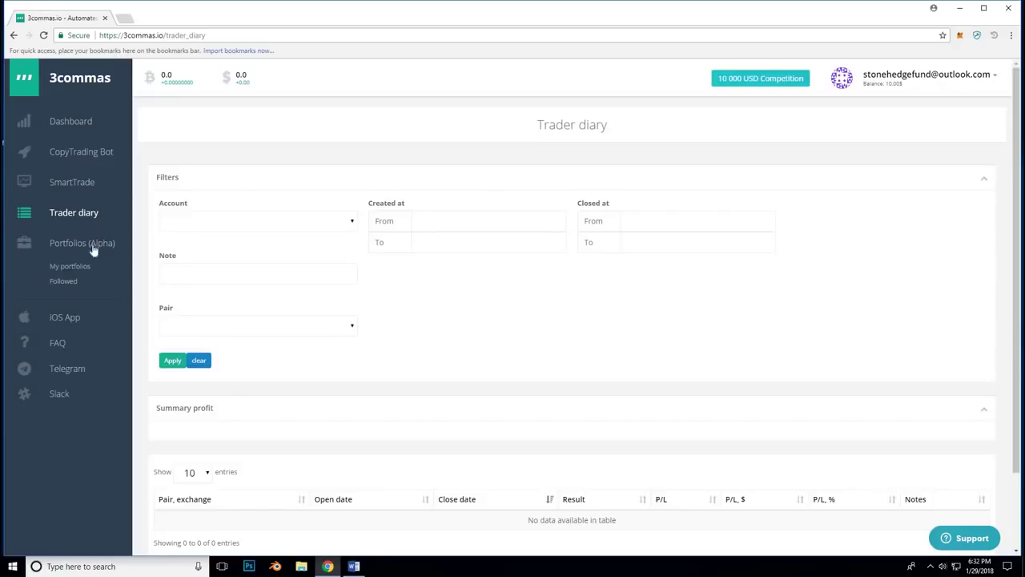
Open Portfolios (Alpha) to view shared portfolios like "bittrex 29.01.2018" with profit charts.
left_click(99, 254)
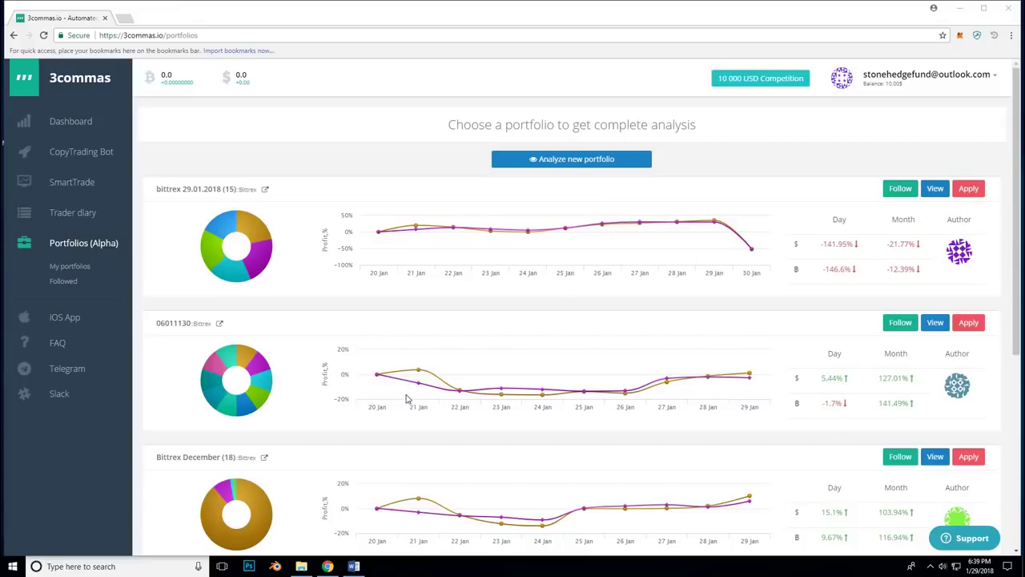
From the account menu's exchanges list, add an account, name the connection and choose Binance Account.
left_click(965, 80)
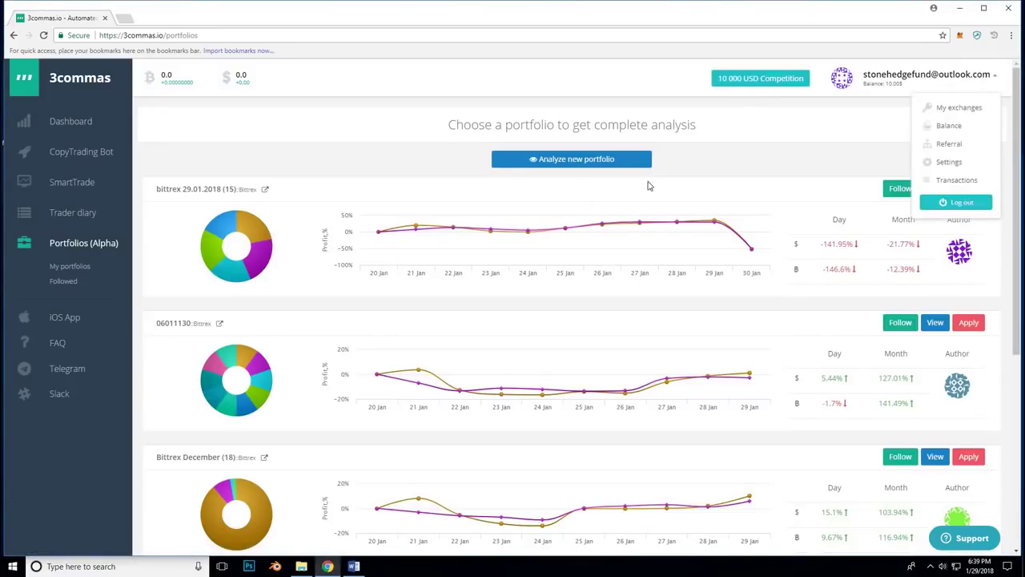
left_click(961, 109)
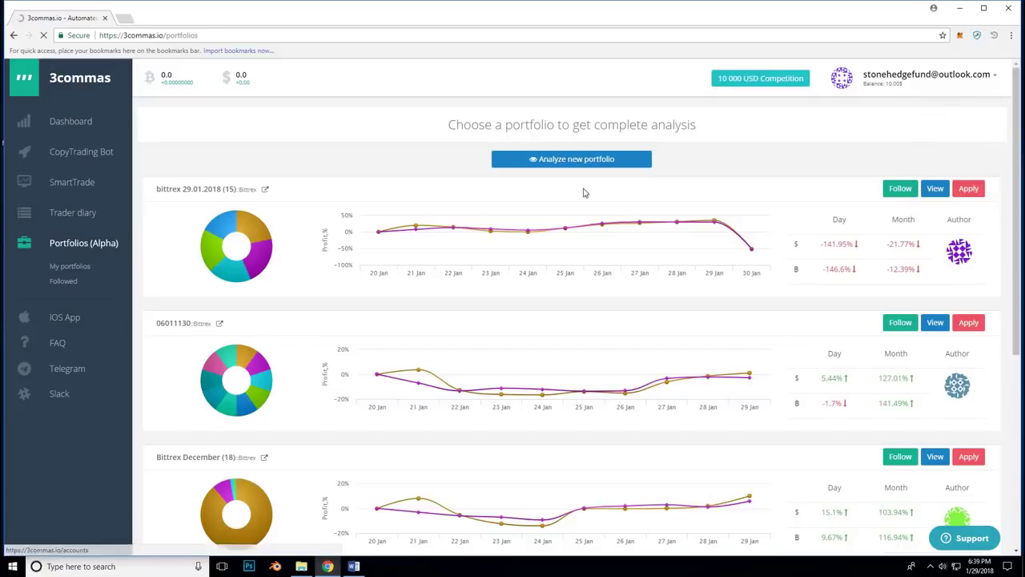
left_click(558, 164)
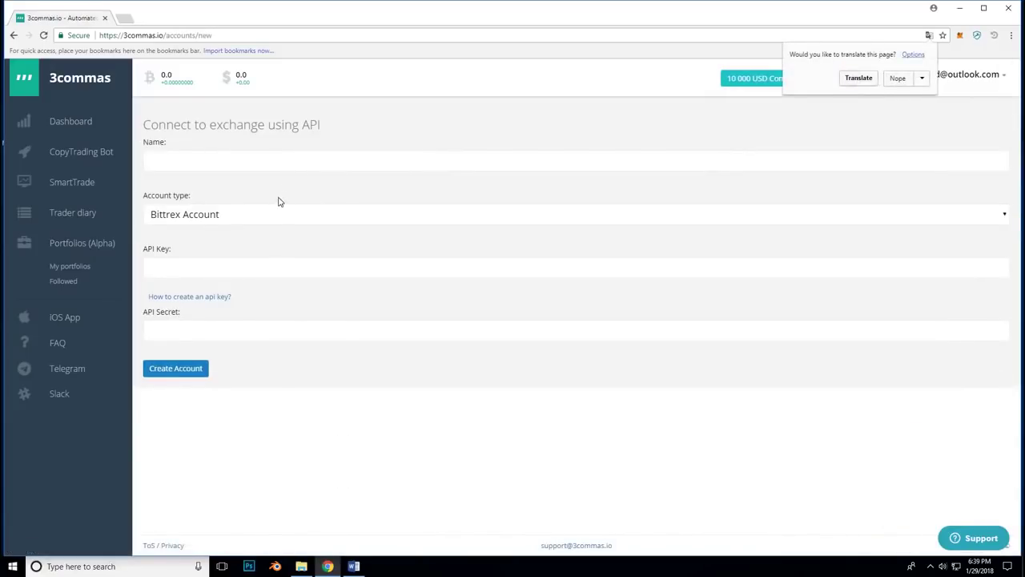
left_click(281, 157)
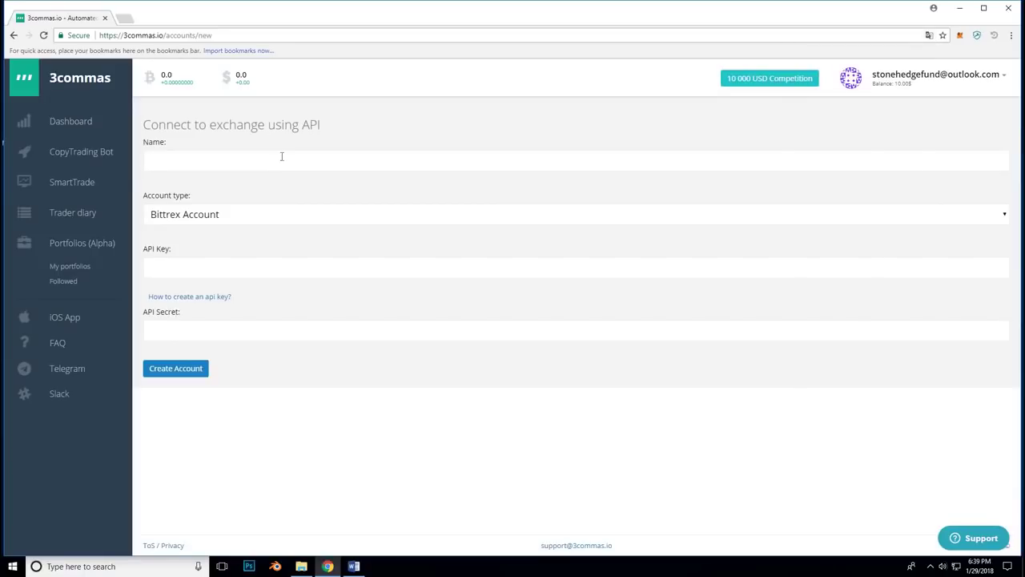
type("Aluad Binance")
left_click(244, 218)
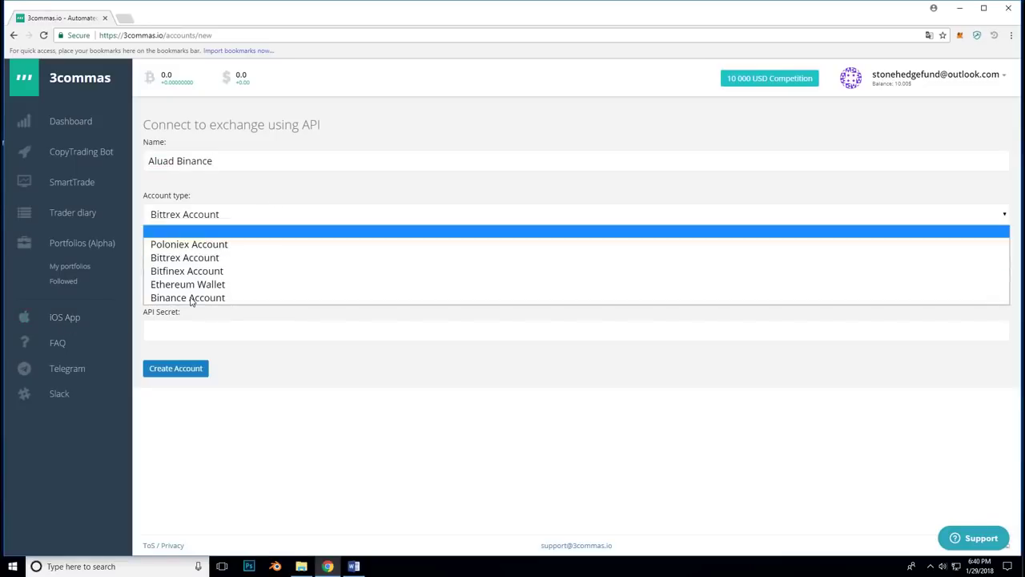
left_click(190, 299)
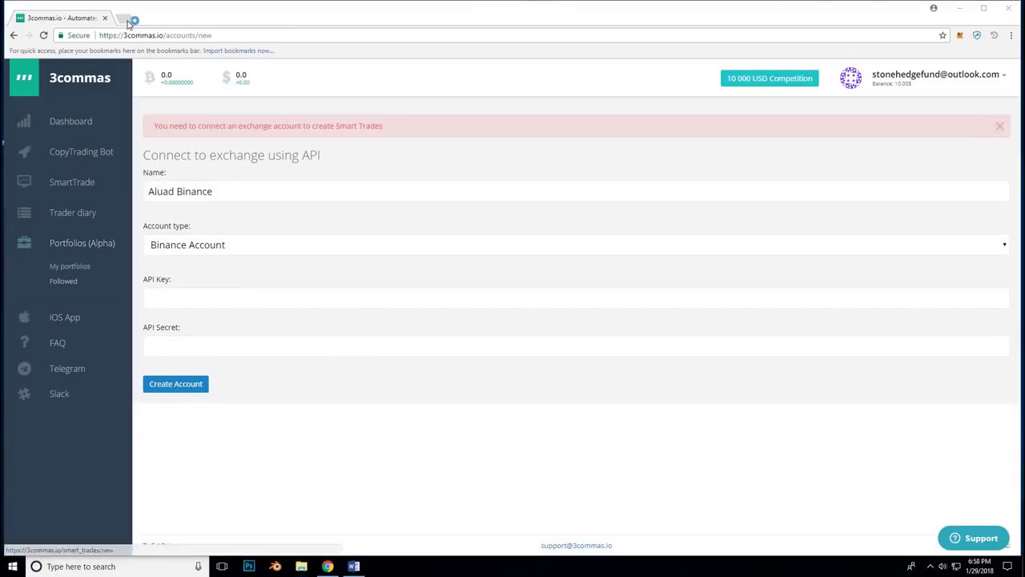
Load binance.com in a new tab and go to its login page.
left_click(126, 17)
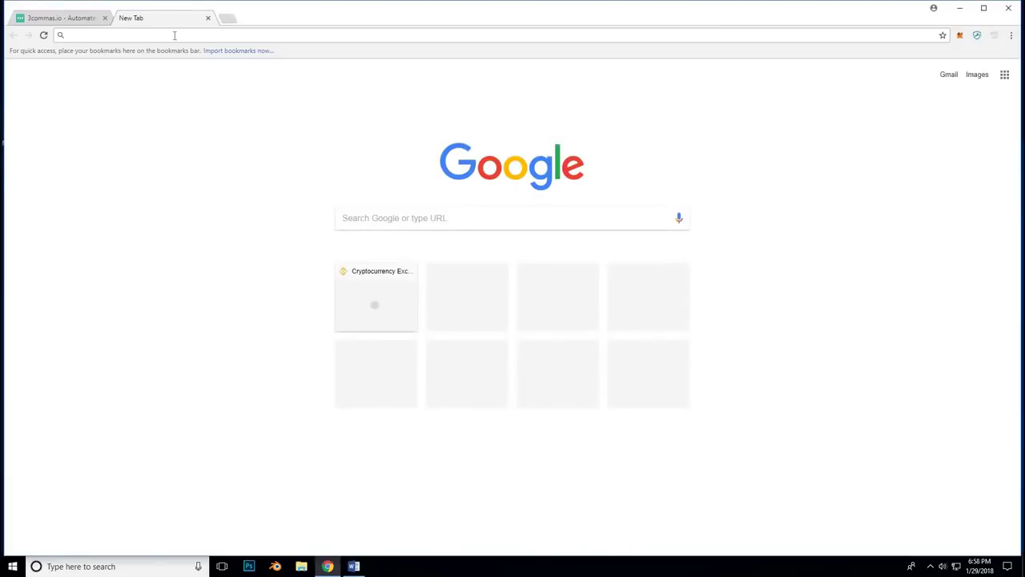
type("binance.com")
key("Return")
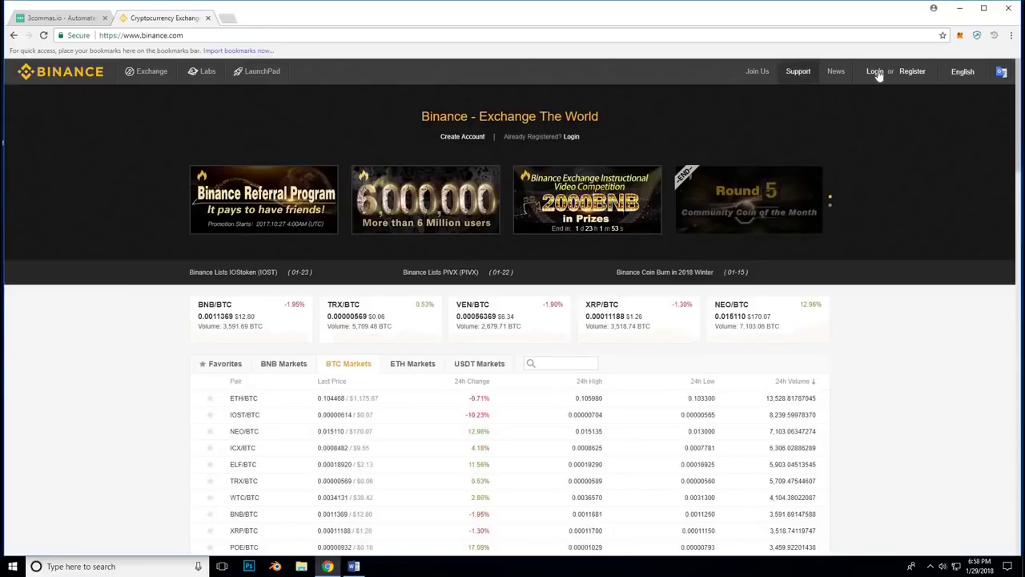
left_click(874, 74)
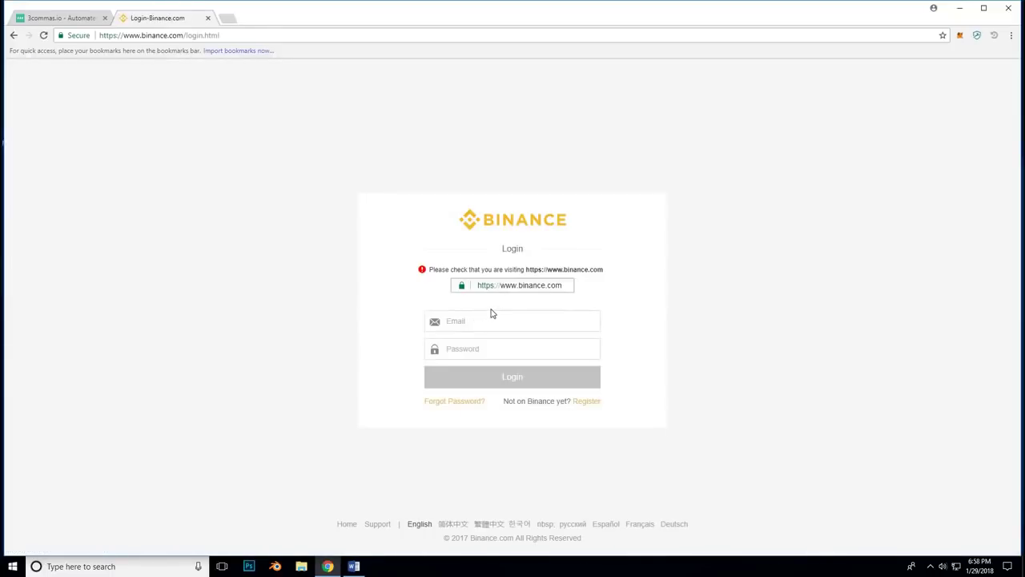
Sign in with the account e-mail and pasted password, solve the puzzle and submit the 2FA code.
left_click(494, 314)
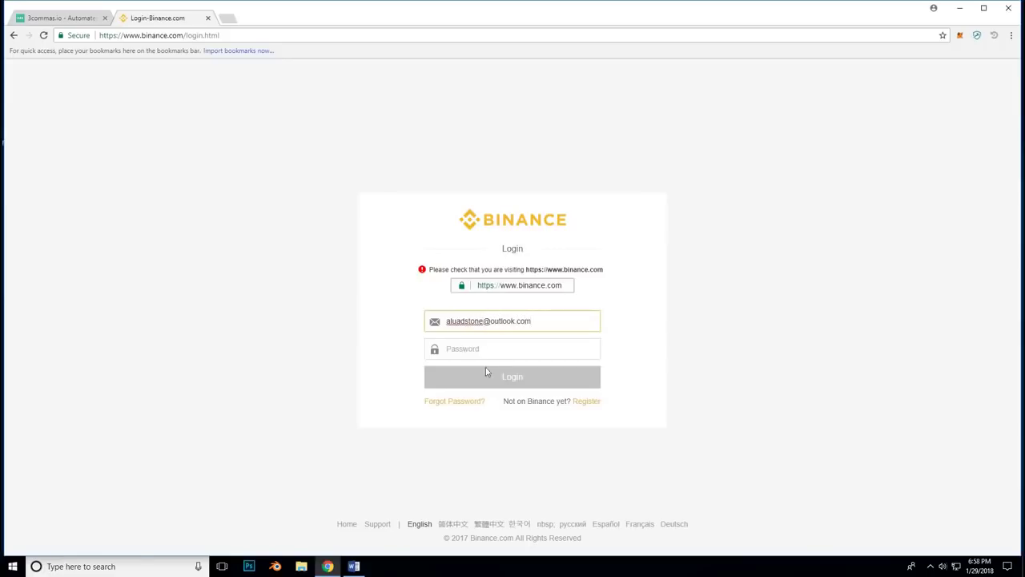
right_click(469, 346)
left_click(481, 399)
left_click(514, 378)
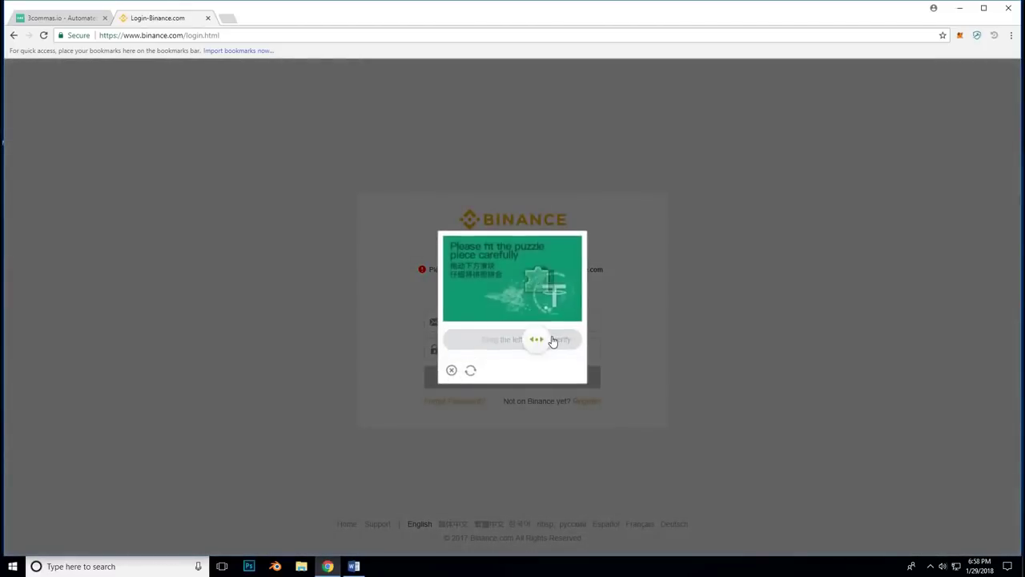
left_click_drag(553, 340, 549, 339)
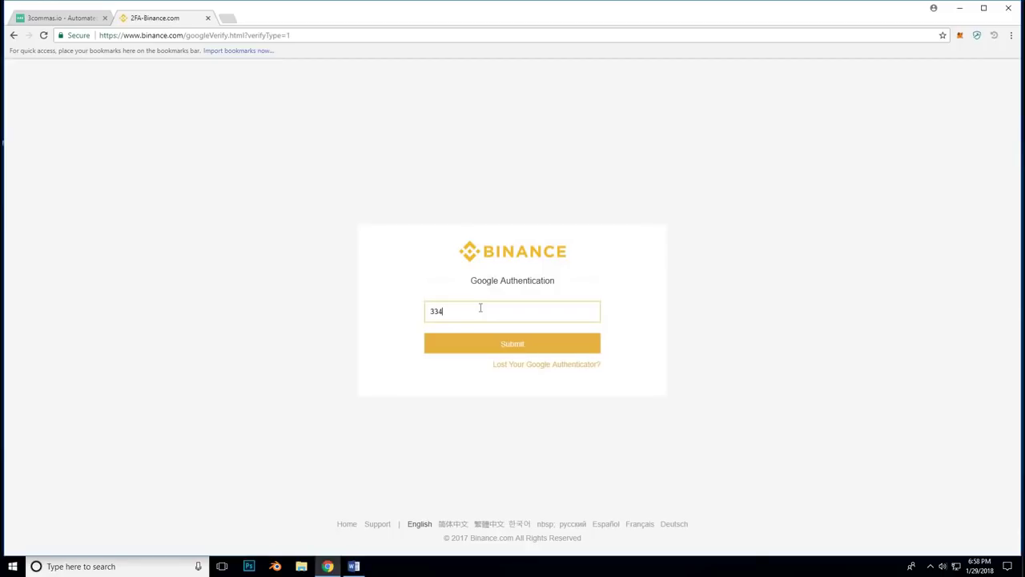
key("Return")
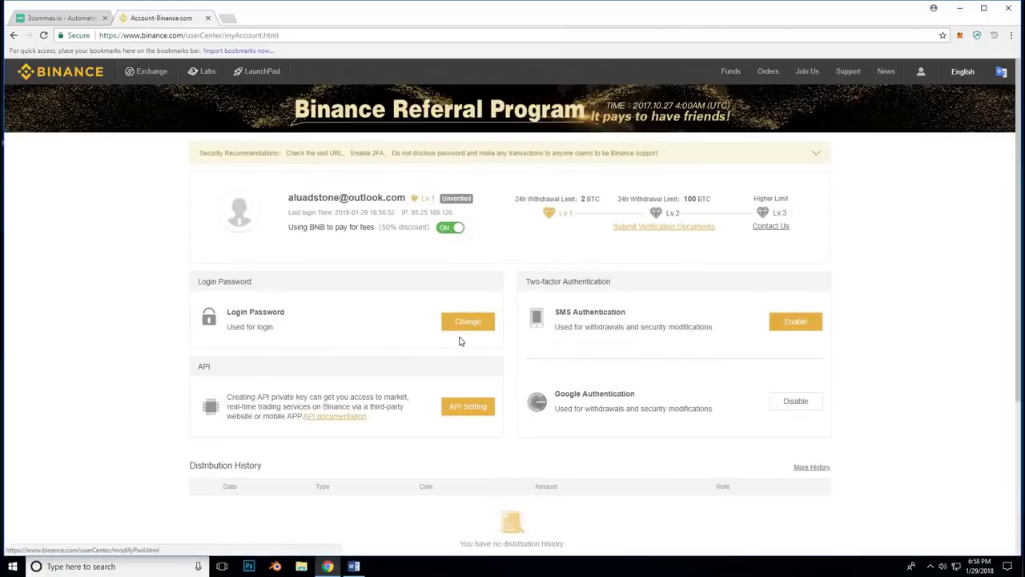
Open the Binance account overview from the user menu, then its API Setting page.
mouse_move(922, 80)
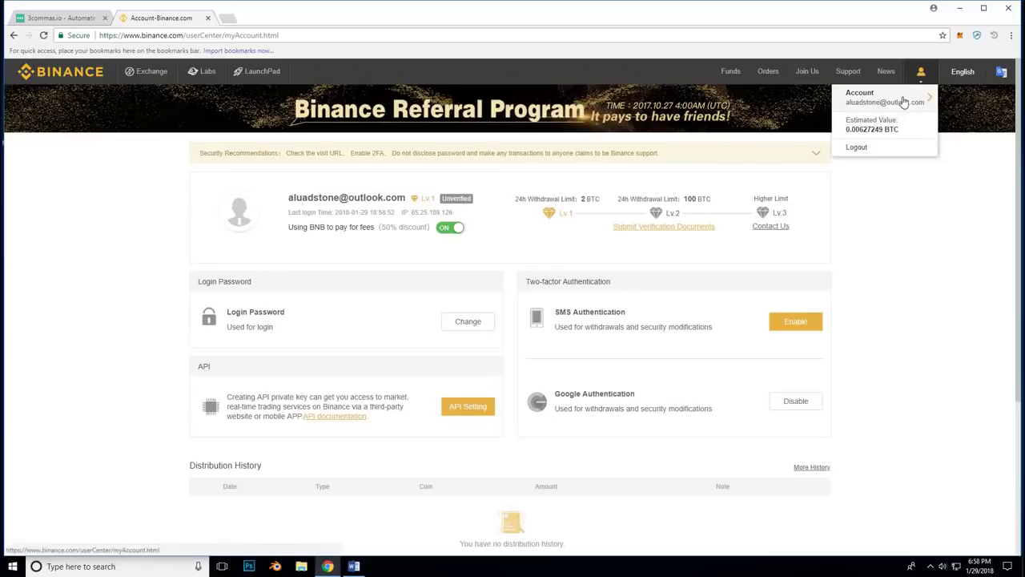
left_click(904, 101)
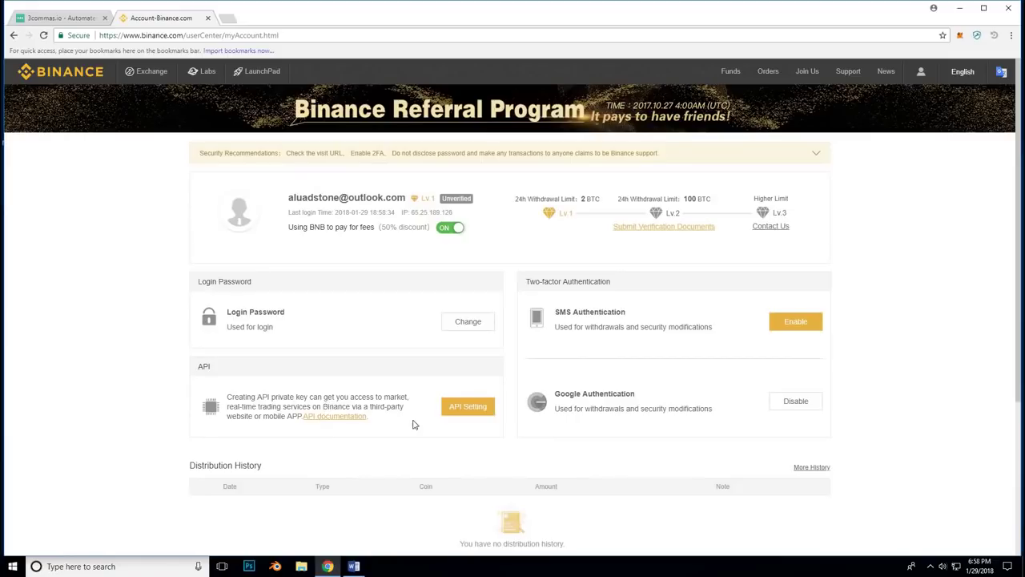
left_click(468, 408)
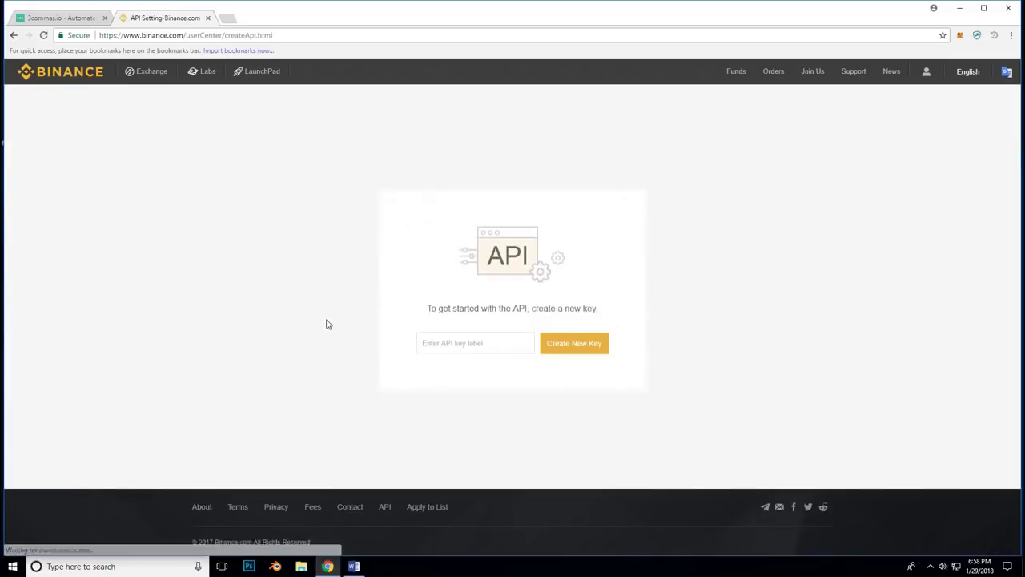
Create a Binance API key labelled '3comma API Access' and enter the authenticator code.
left_click(475, 344)
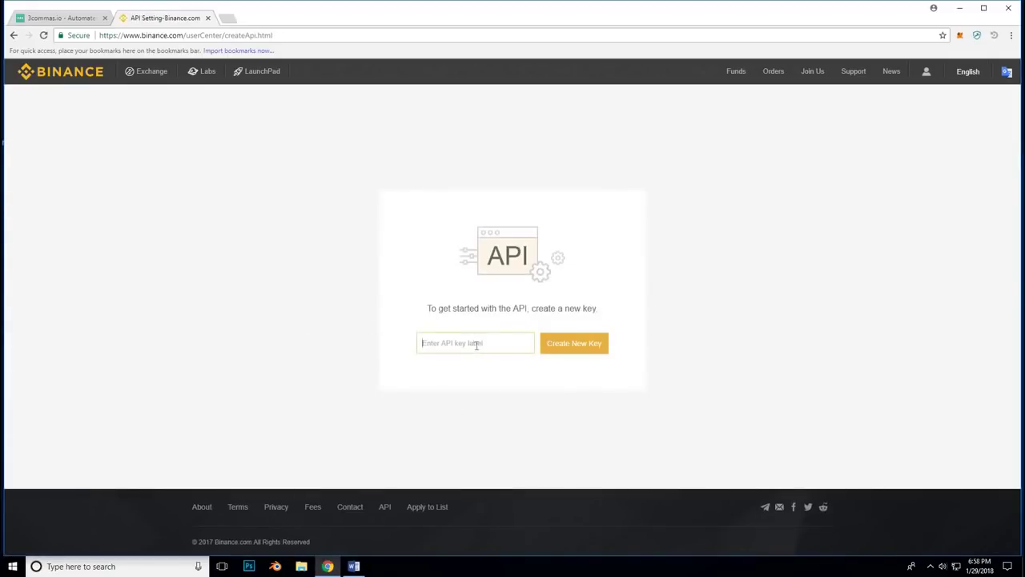
type("3comma")
type(" ap")
type("PI")
type(" Access")
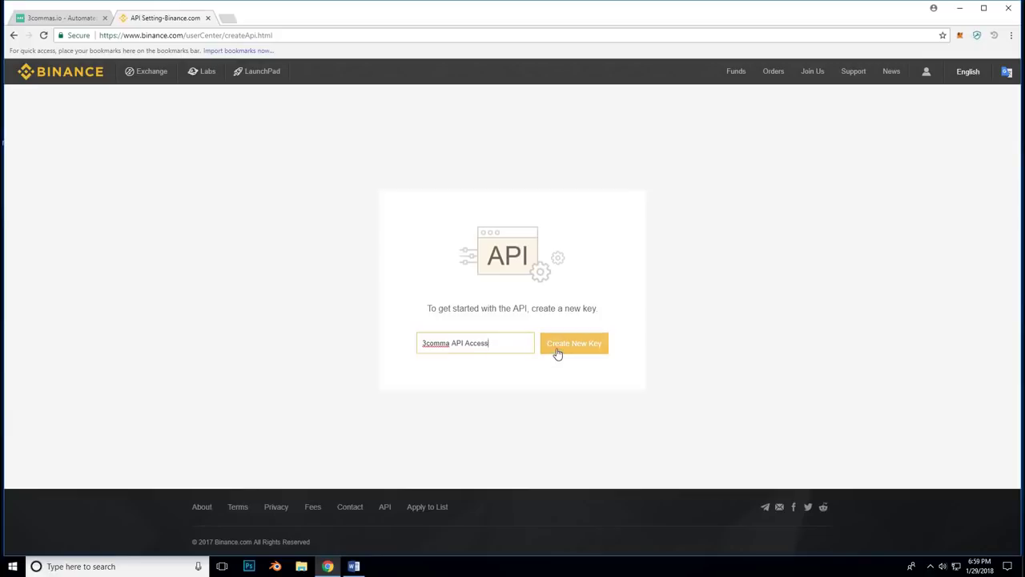
left_click(557, 351)
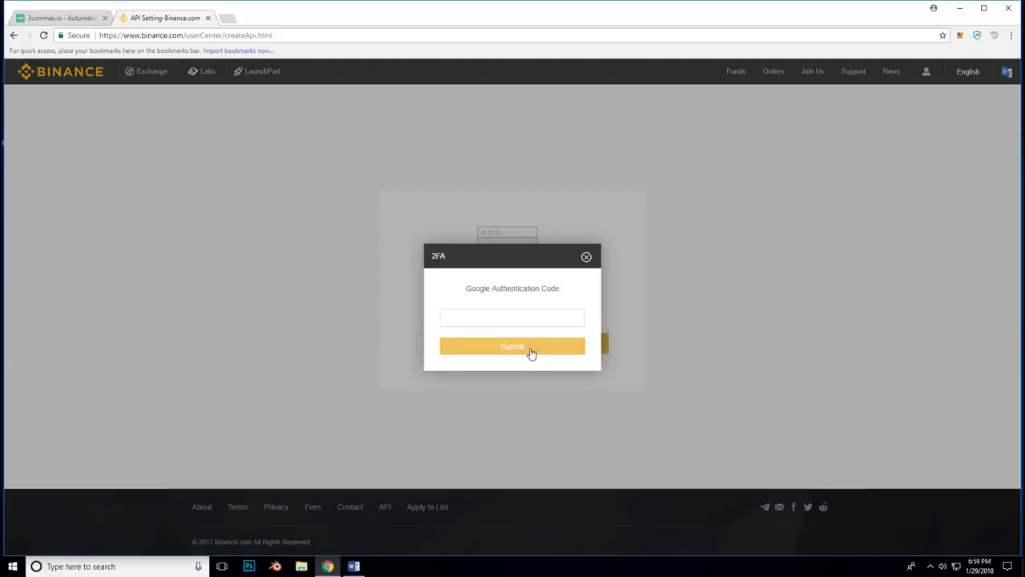
left_click(482, 312)
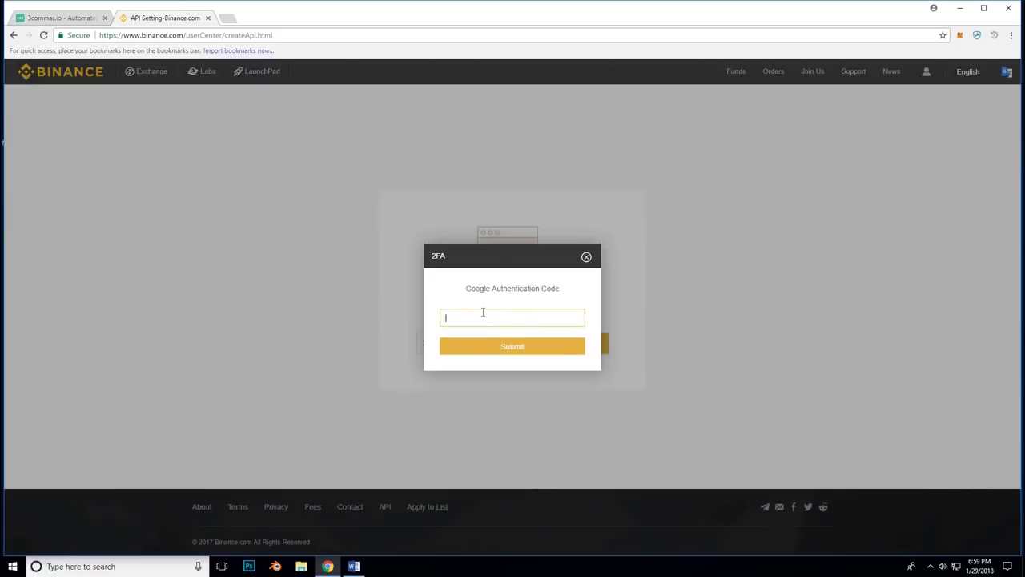
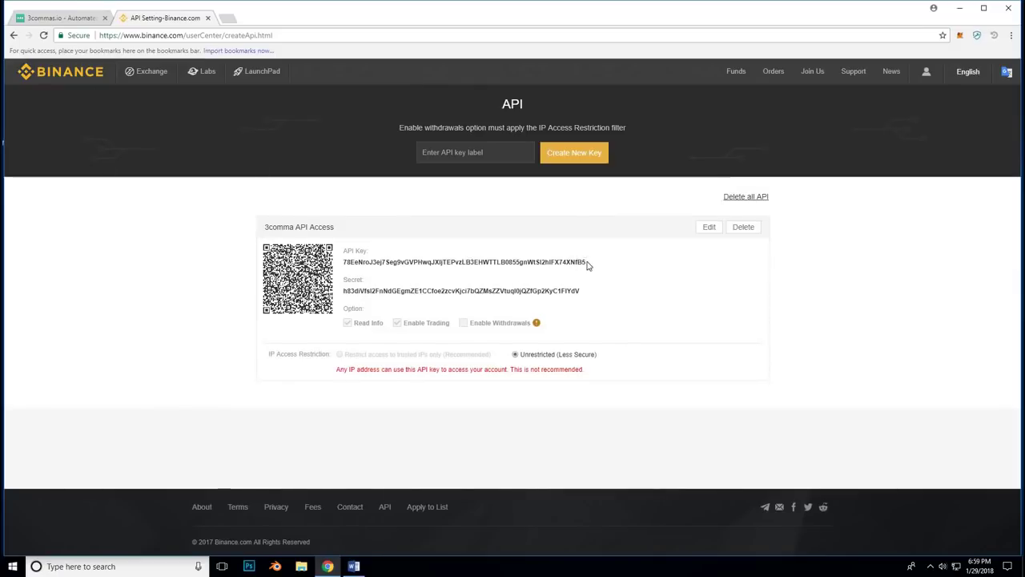
Copy the new Binance API key into the 3Commas API Key field.
mouse_move(350, 281)
left_mouse_down()
mouse_move(345, 255)
mouse_move(342, 270)
left_mouse_up()
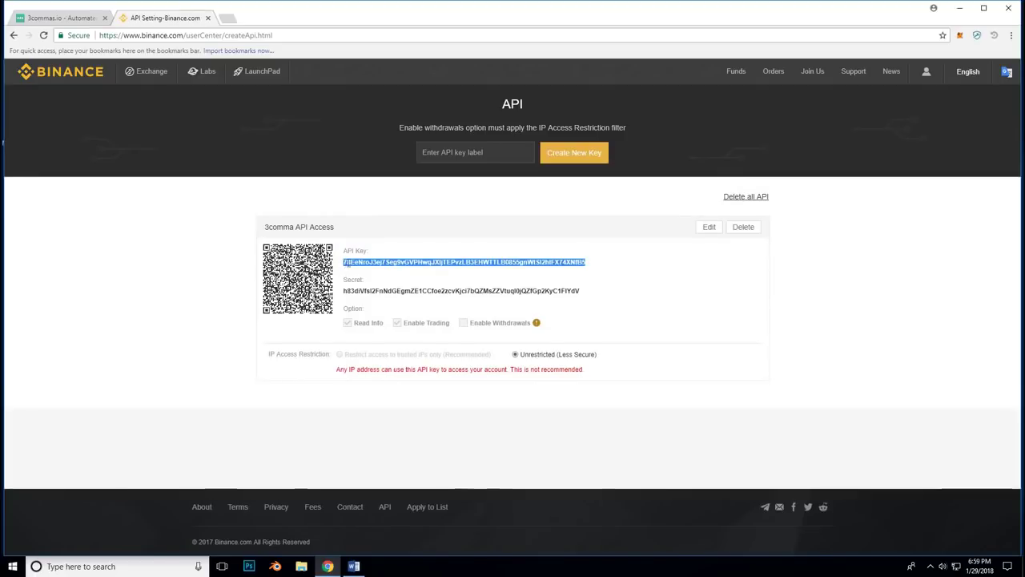
right_click(347, 263)
left_click(369, 271)
left_click(85, 19)
right_click(229, 300)
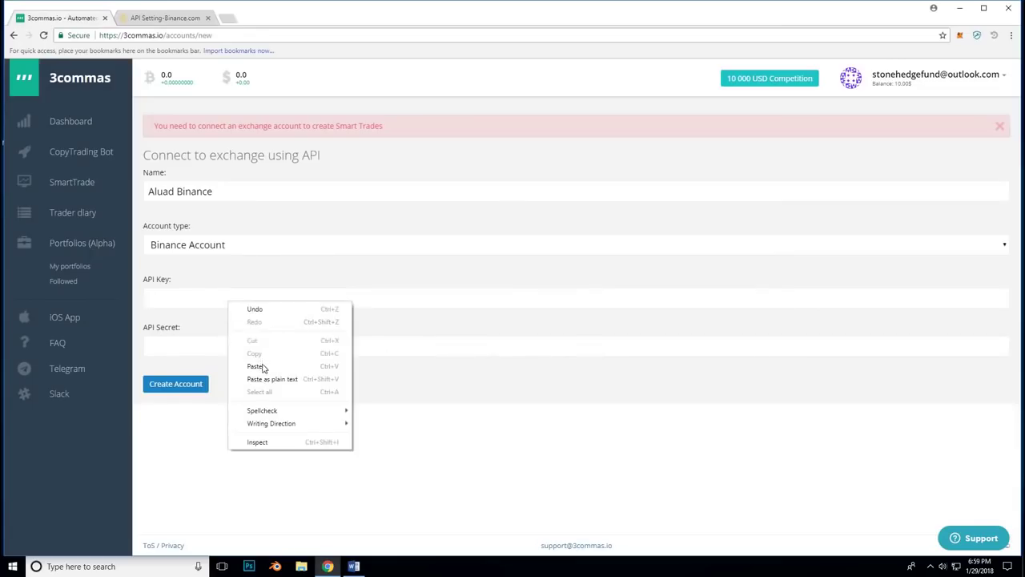
left_click(263, 366)
Copy the Binance secret into the API Secret field and create the exchange account.
left_click(158, 20)
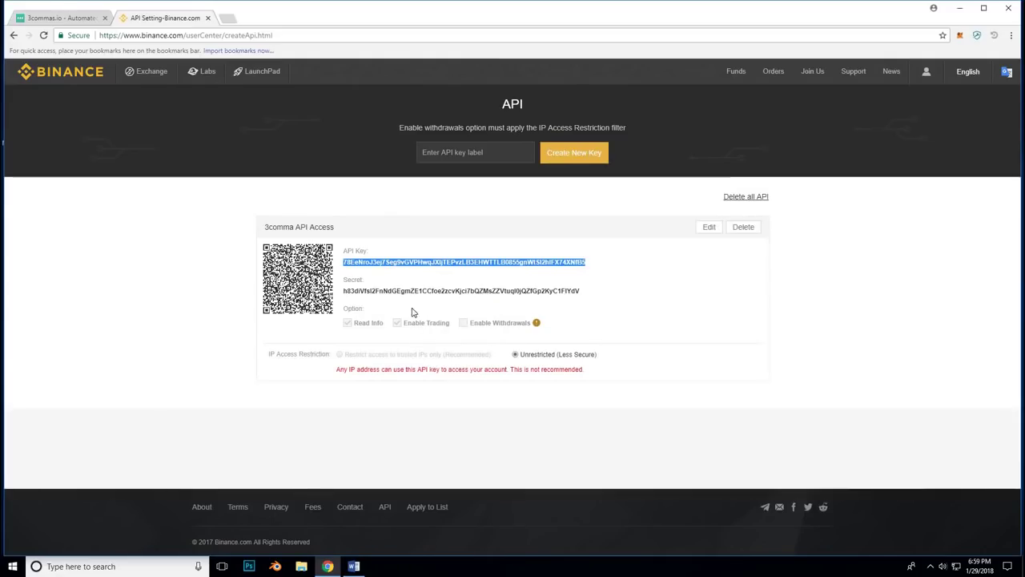
left_click(577, 293)
left_click_drag(468, 295, 344, 291)
right_click(347, 292)
left_click(378, 301)
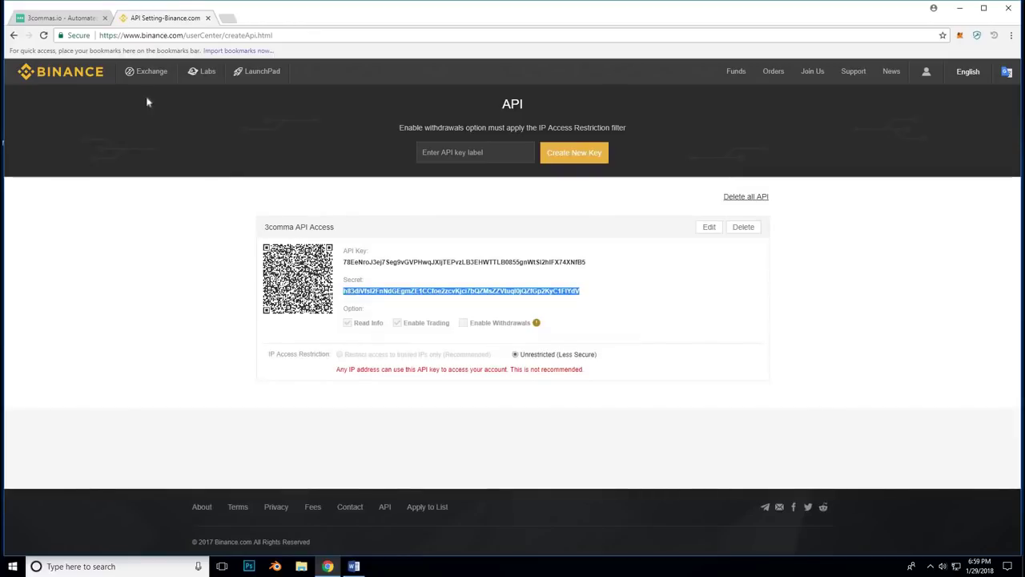
left_click(79, 19)
left_click(216, 343)
right_click(218, 343)
key("ctrl+v")
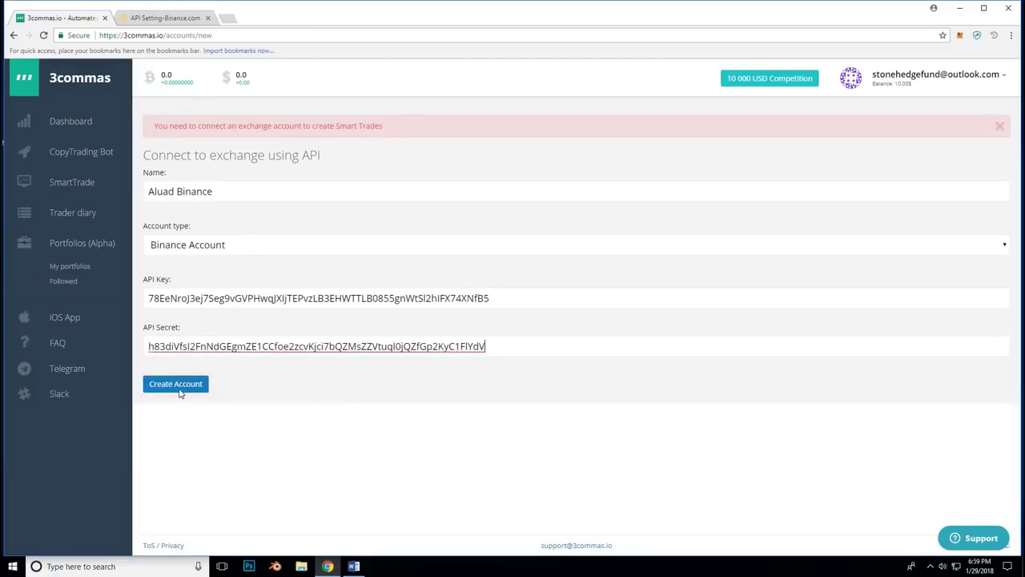
left_click(180, 389)
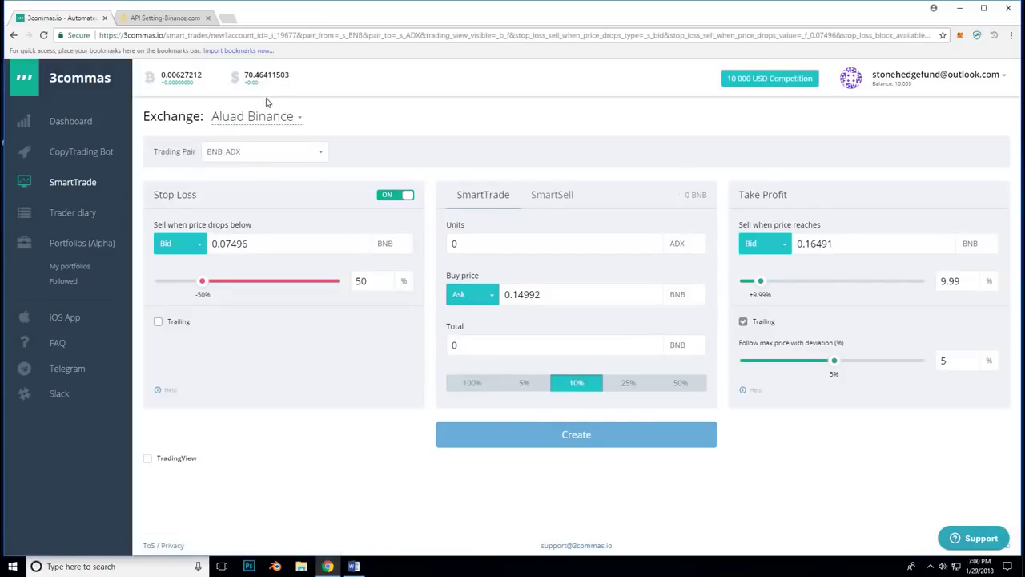
Refresh the Binance portfolio card on the dashboard, showing a B0.006 ($70) balance.
left_click(99, 130)
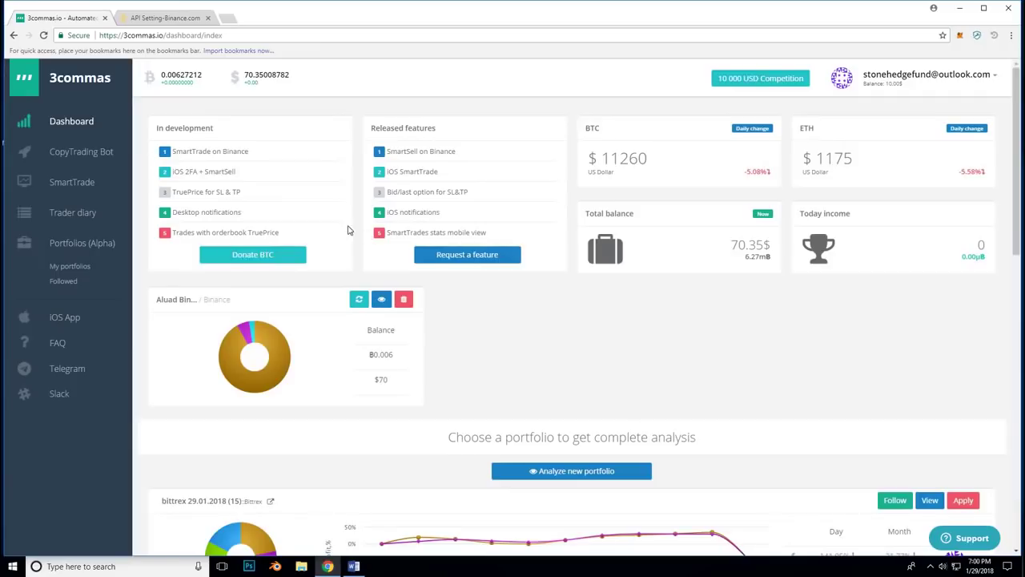
mouse_move(224, 328)
left_click(357, 306)
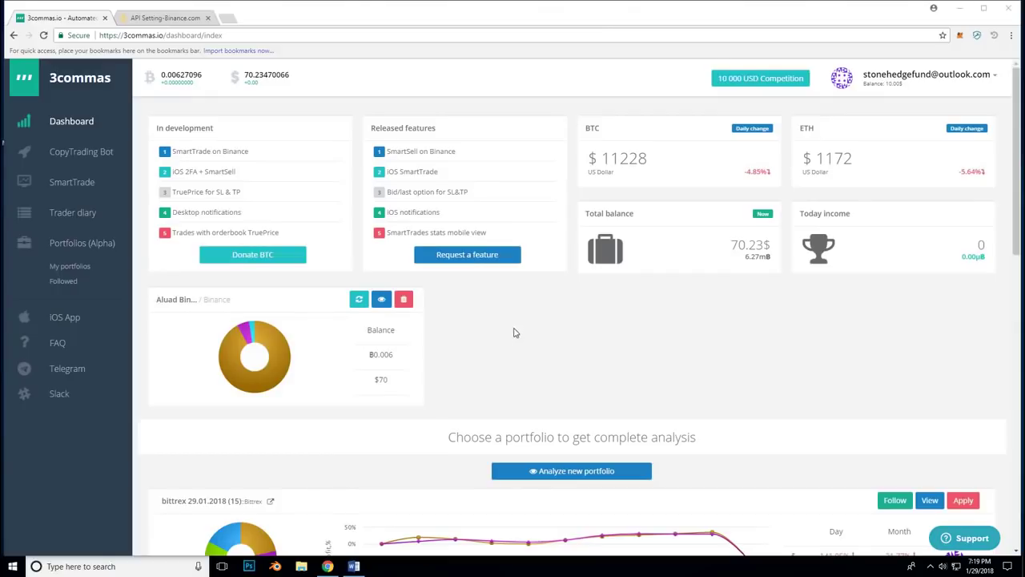
Open the SmartTrade form and toggle to SmartSell and back, loading pair BNB_ICX.
left_click(86, 190)
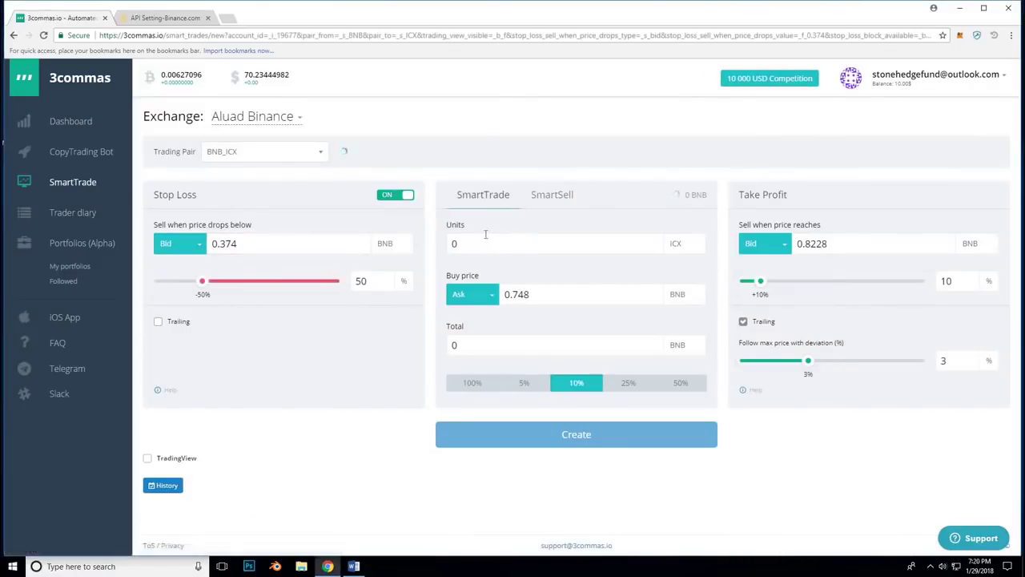
left_click(556, 199)
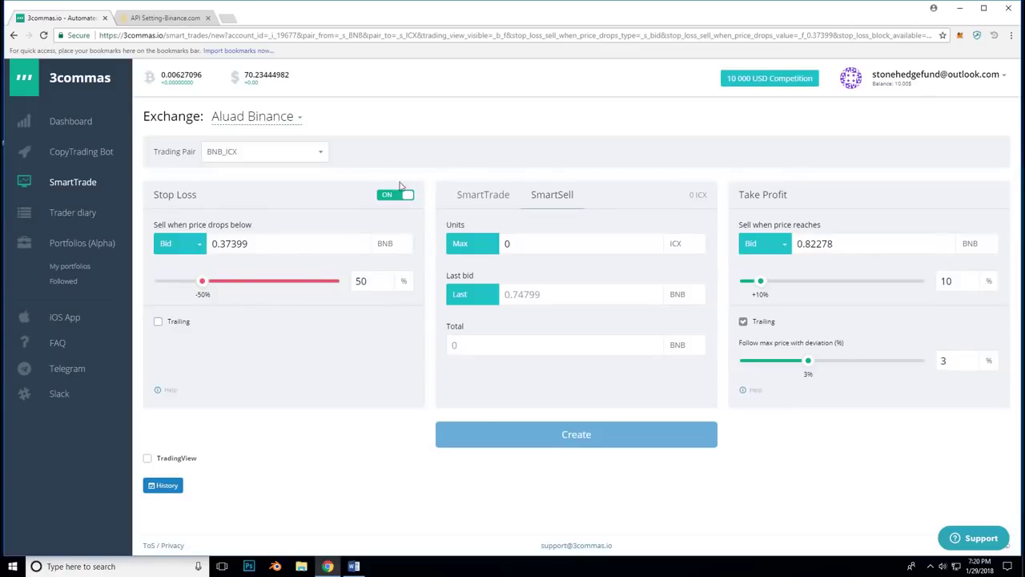
left_click(487, 198)
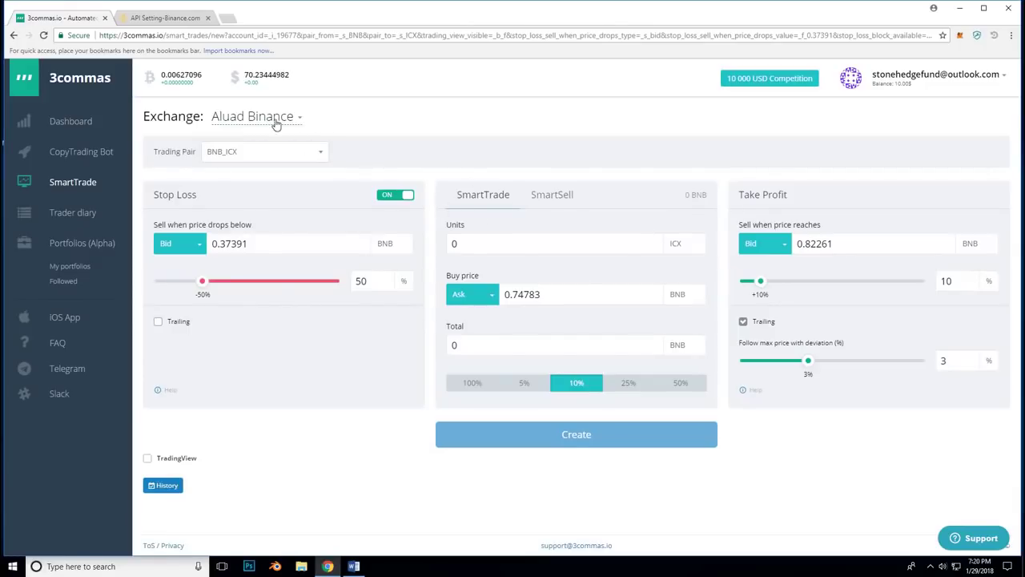
Choose the BTC_BCPT pair, set buy price 0.00007800 and spend 50% of the balance.
left_click(305, 160)
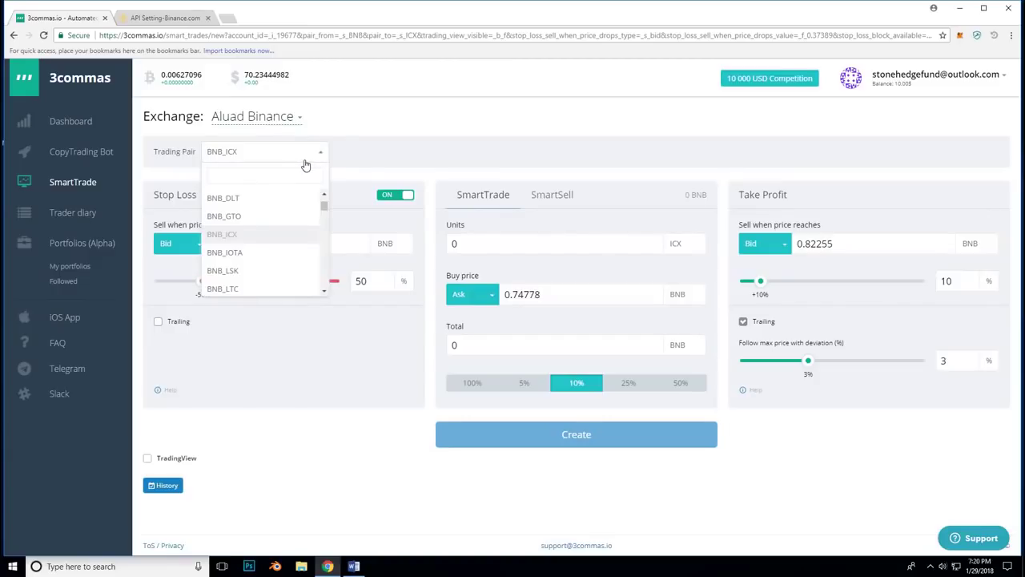
type("bcpt")
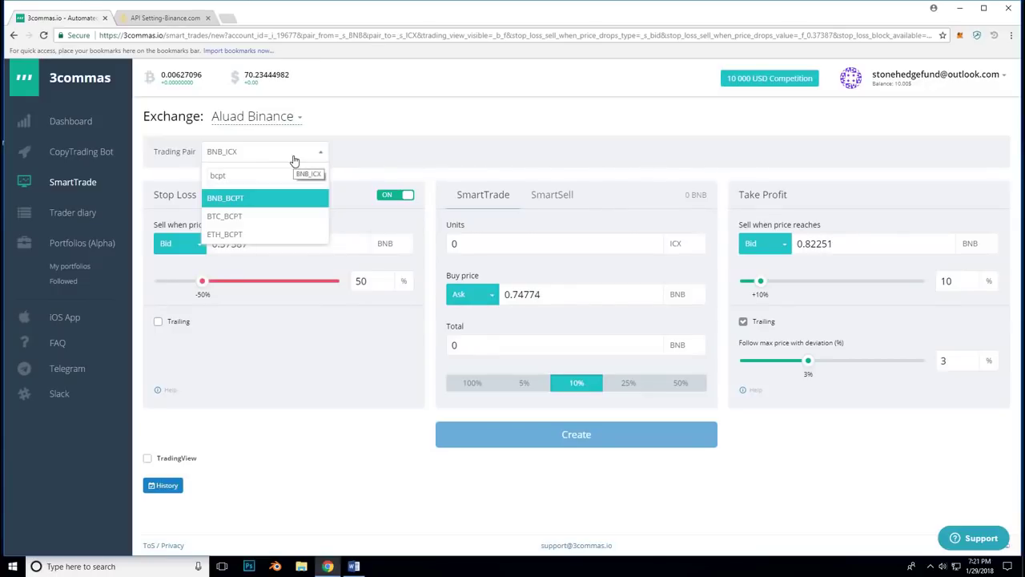
left_click(228, 215)
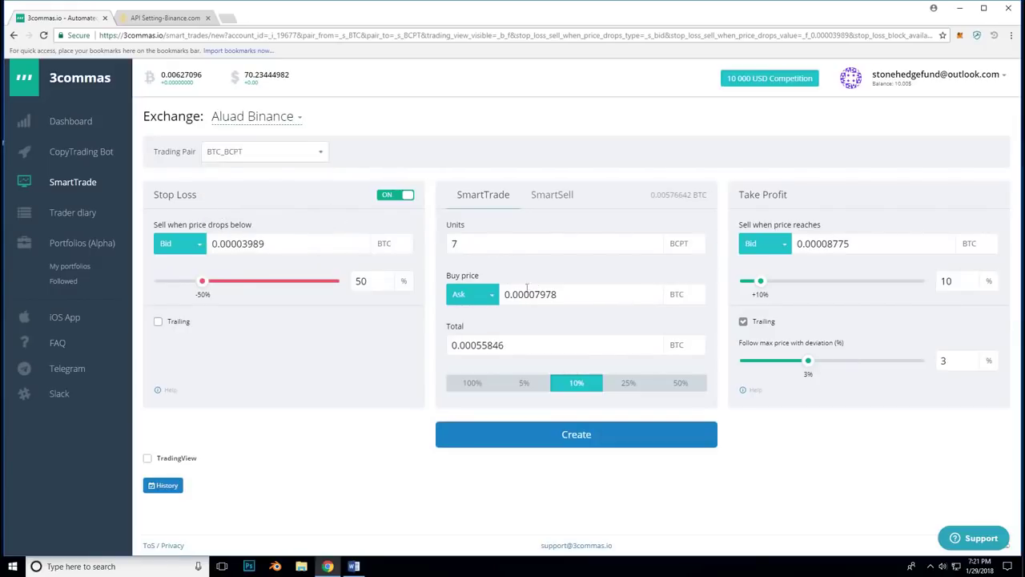
left_click_drag(558, 294, 542, 296)
type("800")
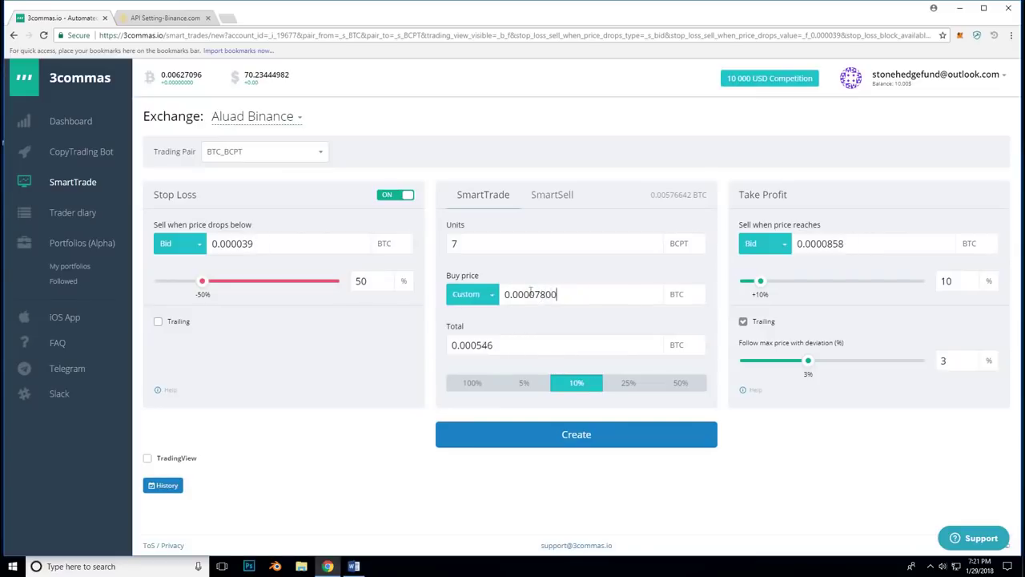
left_click(673, 385)
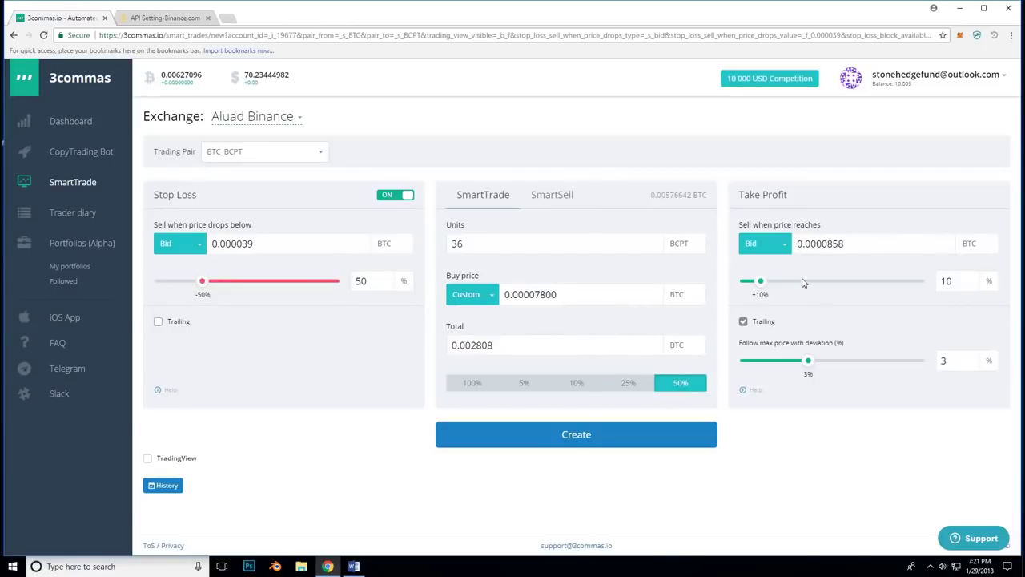
Set take profit to 0.00009000, stop loss to 0.00007200, and adjust the trailing deviation.
left_click_drag(761, 290, 771, 287)
left_click_drag(850, 246, 834, 245)
type("000")
left_click_drag(204, 282, 295, 282)
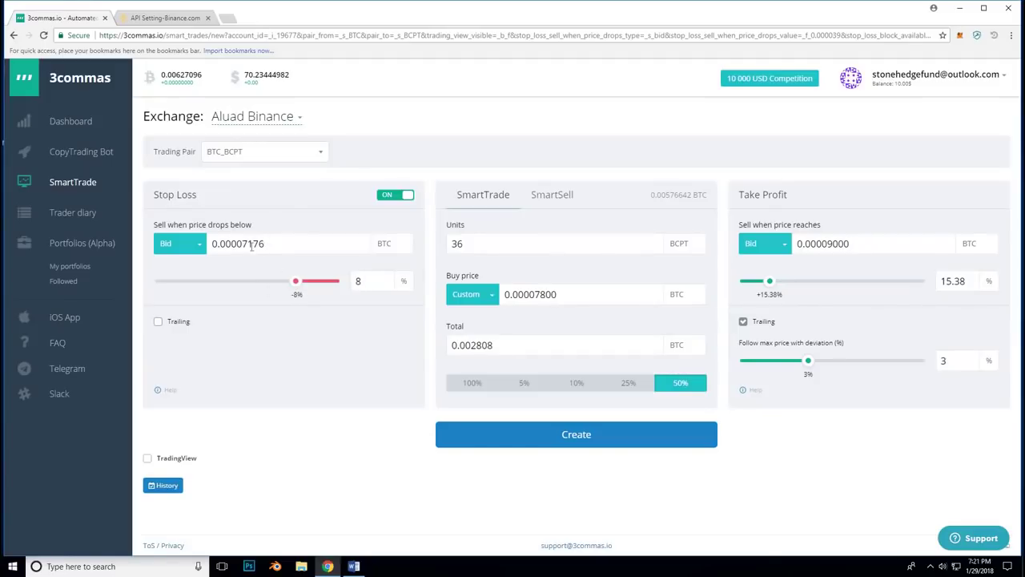
left_click_drag(264, 244, 247, 244)
type("200")
mouse_move(810, 363)
left_mouse_down()
mouse_move(838, 363)
mouse_move(807, 360)
left_mouse_up()
Create and confirm the BTC_BCPT SmartTrade buying 36 BCPT at 0.00007800.
left_click(476, 432)
left_click(477, 378)
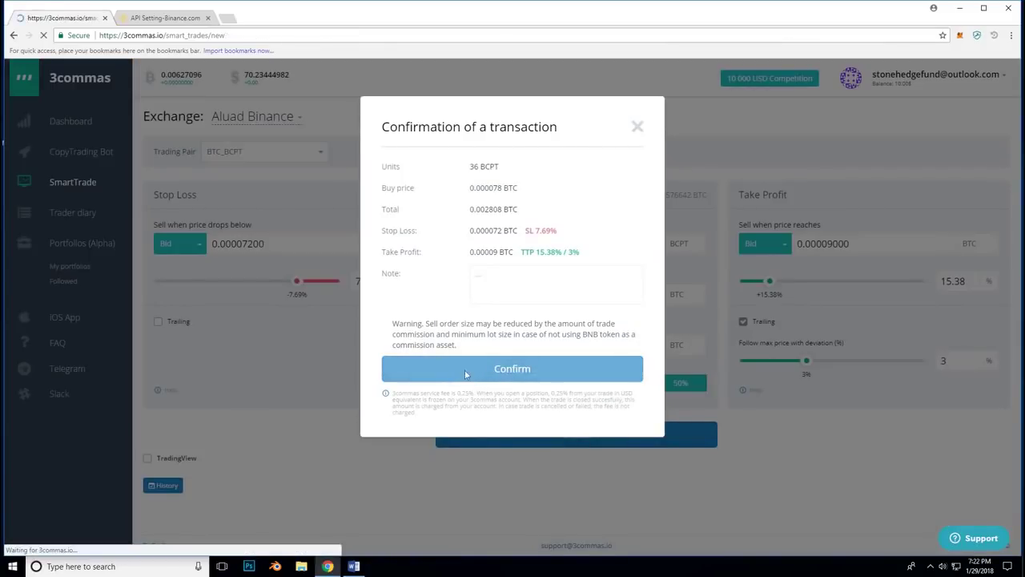
scroll(421, 361, "down", 2)
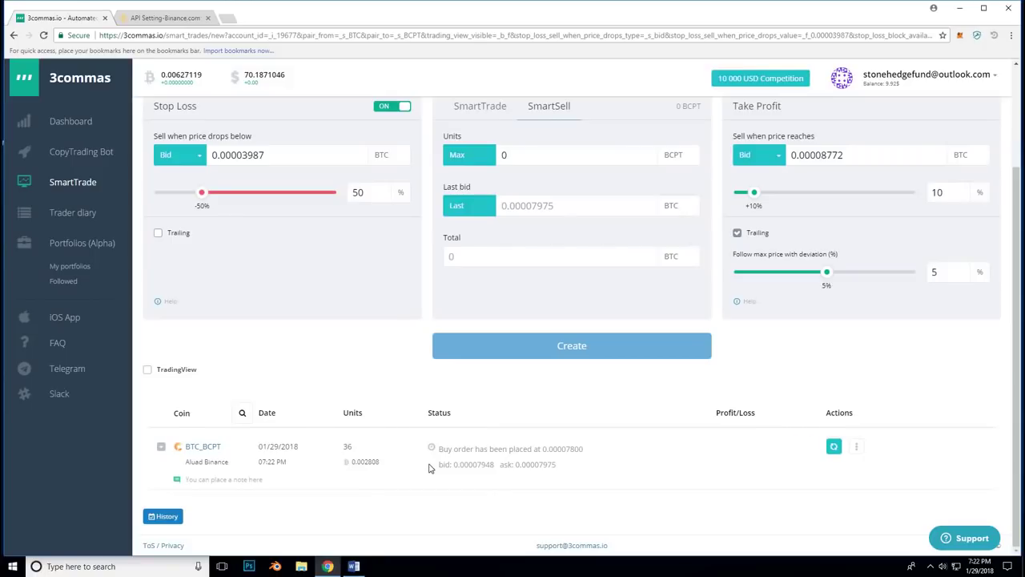
scroll(401, 463, "up", 2)
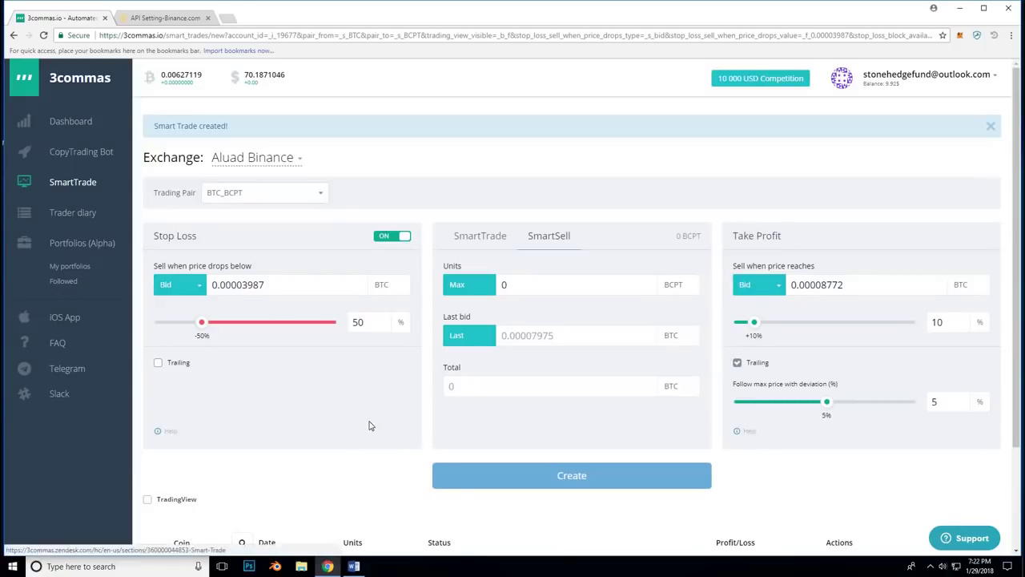
Start a new SmartTrade buy using 100% of the balance with stop loss 0.00007200.
scroll(369, 422, "down", 1)
scroll(369, 418, "up", 1)
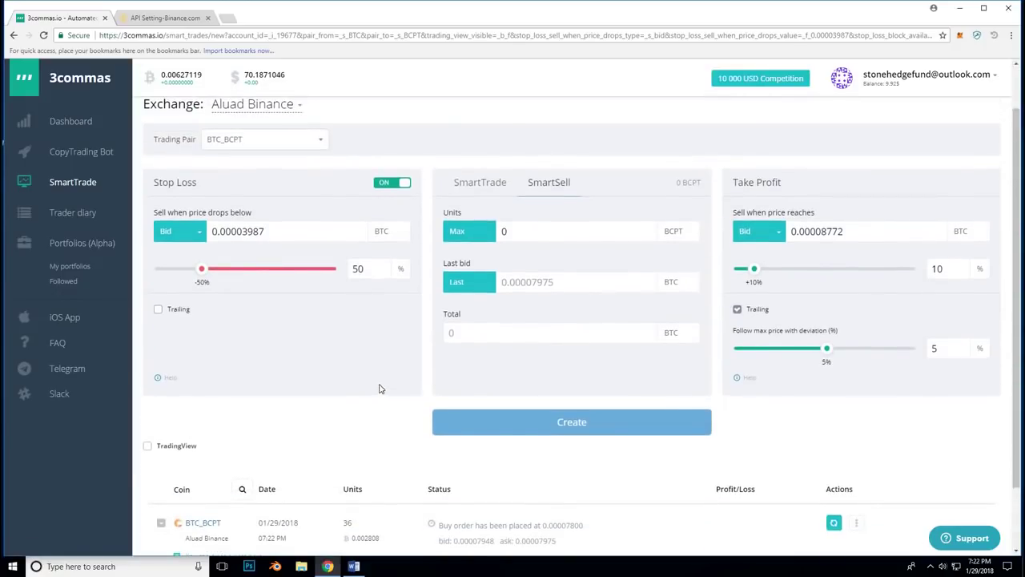
left_click(491, 189)
key("BackSpace")
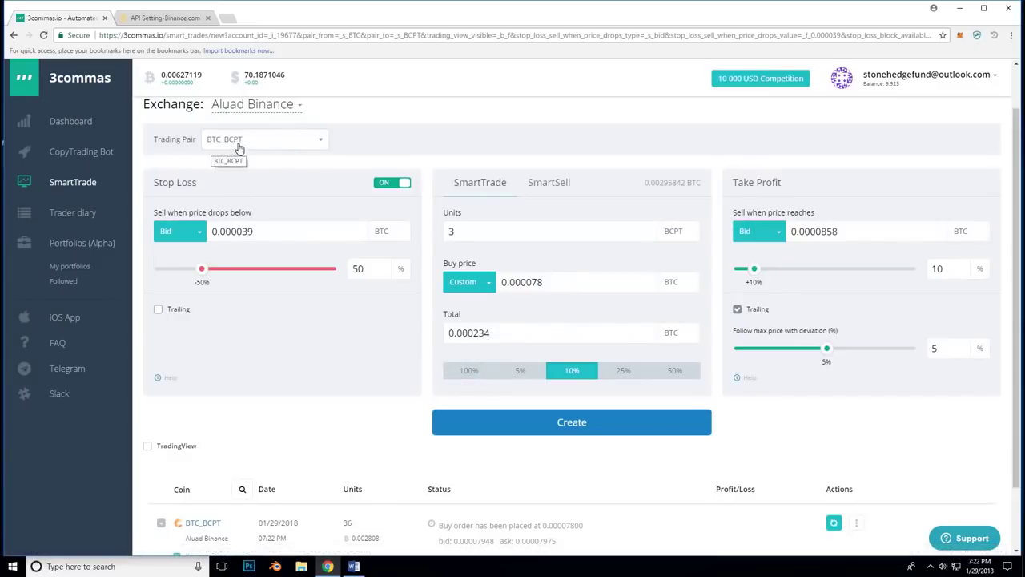
left_click(474, 375)
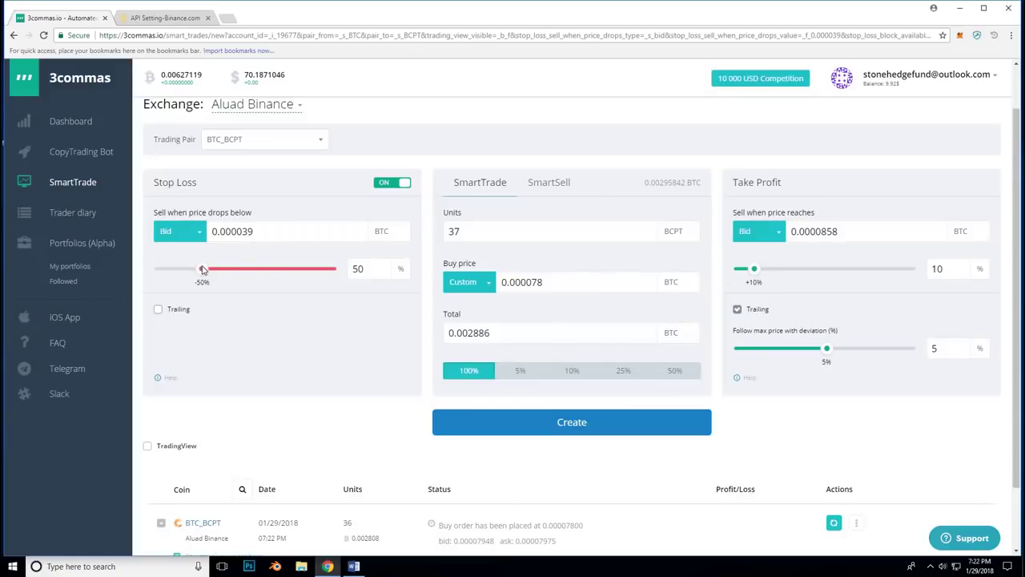
left_click_drag(241, 274, 293, 274)
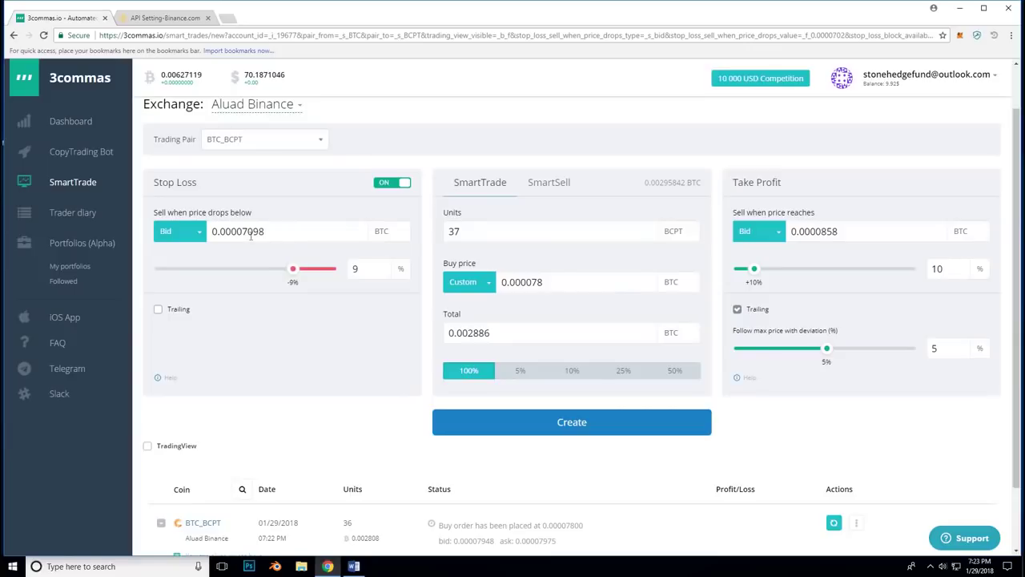
left_click_drag(265, 234, 248, 233)
type("200")
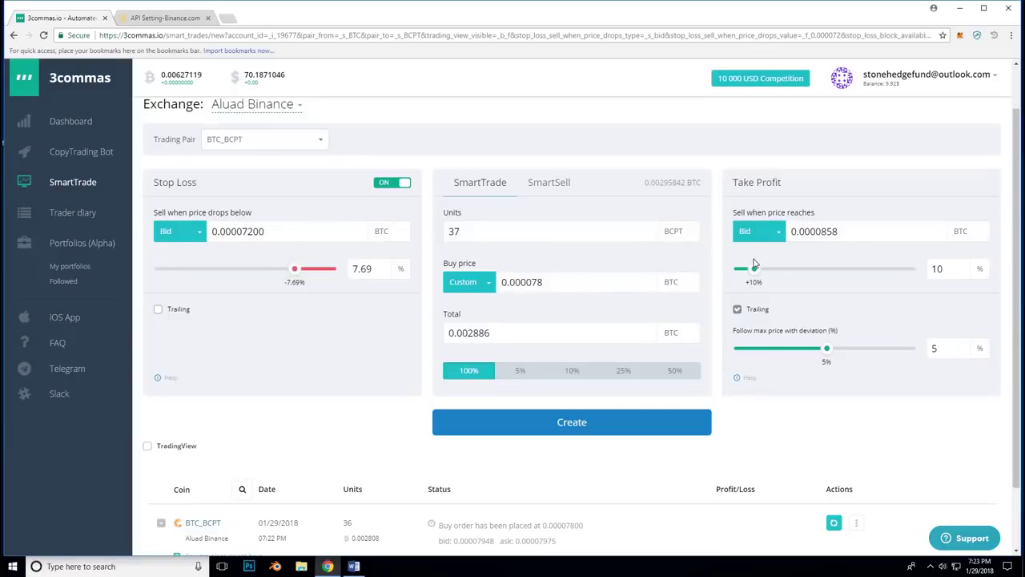
Set take profit to 0.00009900 with 8% trailing deviation and enable stop loss trailing.
left_click_drag(781, 270, 782, 273)
key("Right")
left_click(849, 232)
key("BackSpace")
left_click_drag(830, 351, 857, 351)
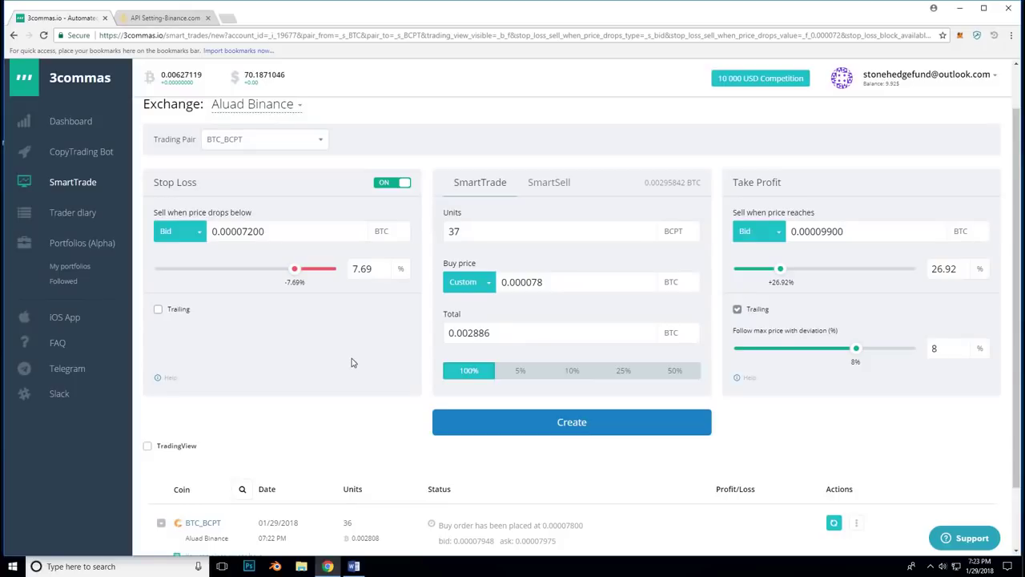
left_click(159, 313)
Create and confirm the second trade buying 37 BCPT at 0.00007800.
left_click(471, 415)
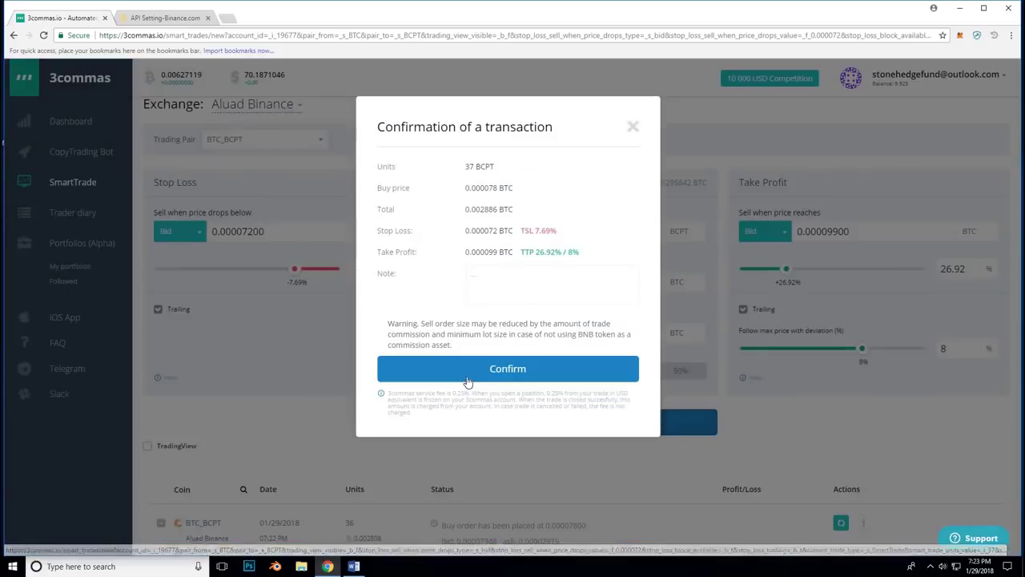
left_click(469, 378)
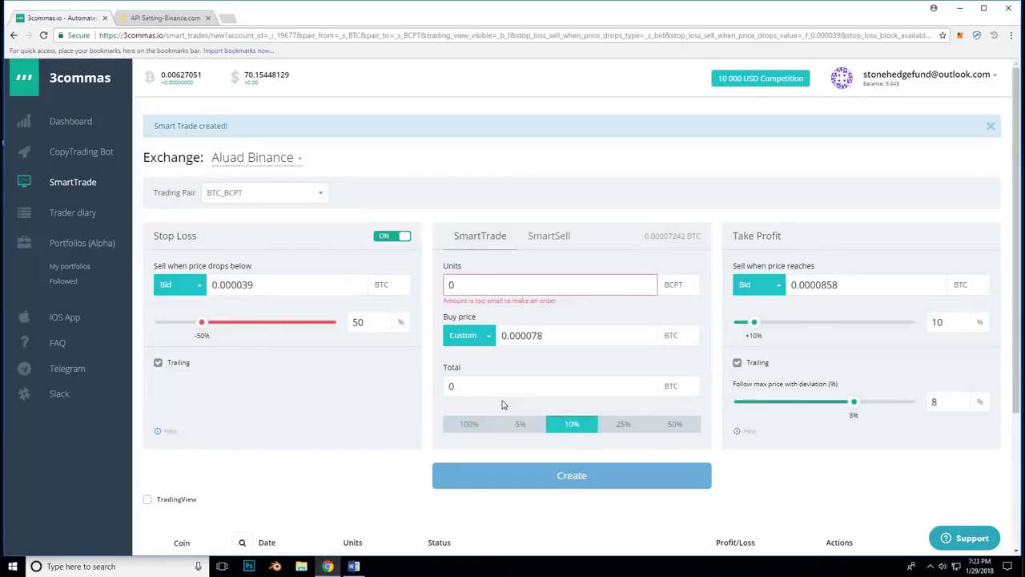
scroll(483, 403, "down", 2)
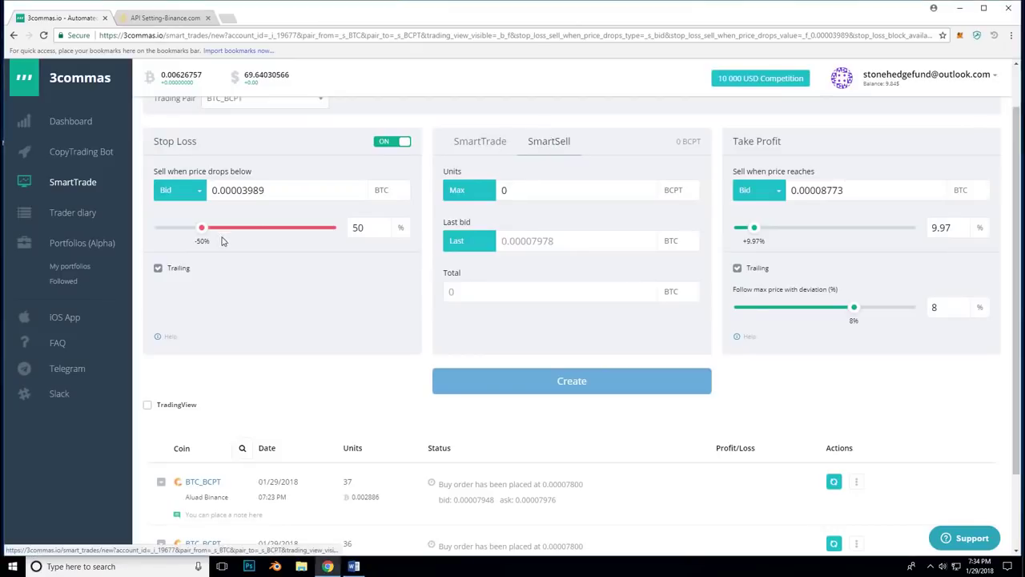
Search the trading pair list for 'lend' to narrow it to BTC_LEND and ETH_LEND.
scroll(262, 263, "up", 1)
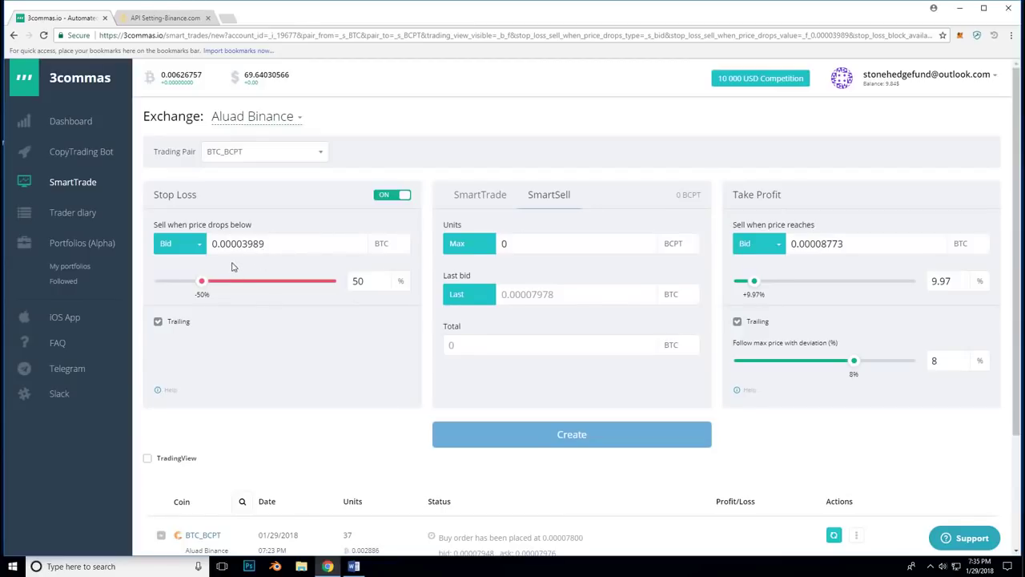
left_click(267, 164)
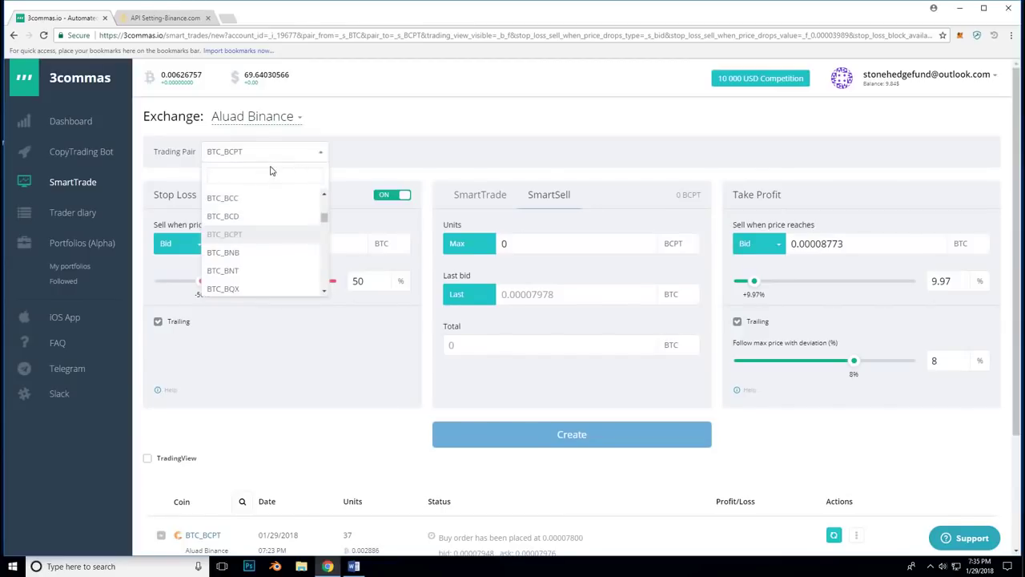
type("lend")
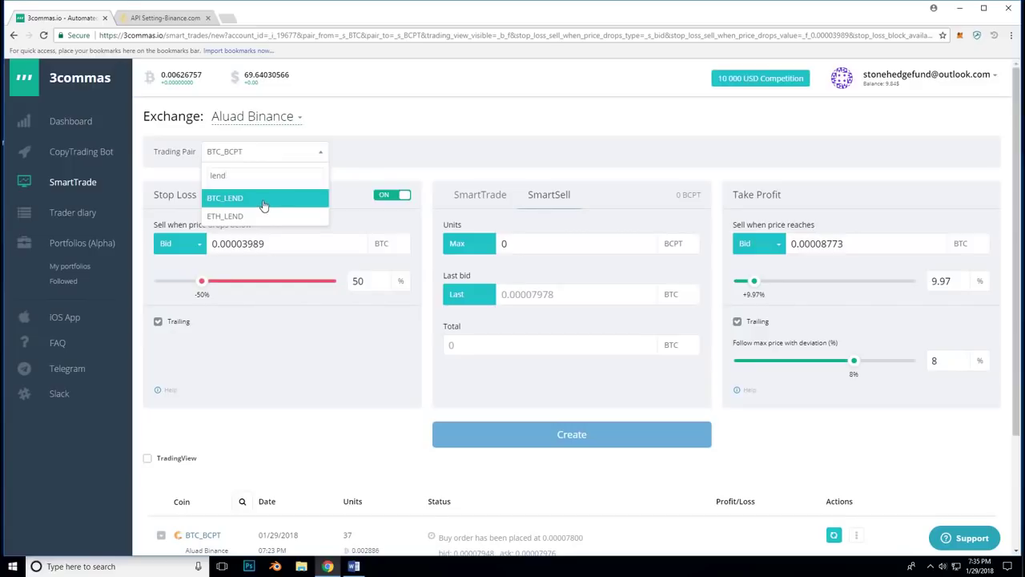
Select BTC_LEND, then set take profit 0.00002000 and stop loss 0.00001115.
left_click(264, 200)
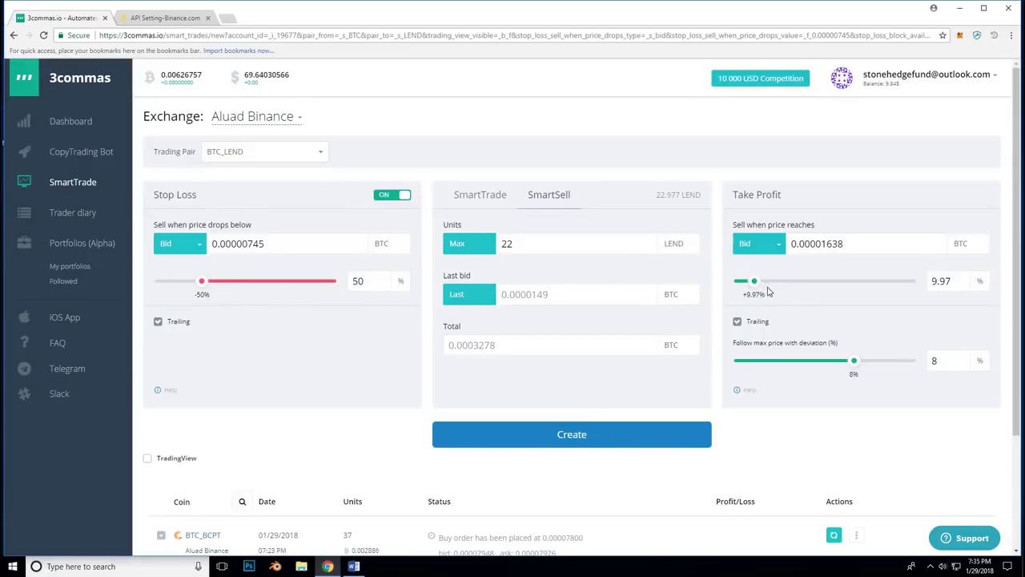
left_click_drag(770, 290, 796, 294)
left_click_drag(843, 245, 829, 254)
type("000")
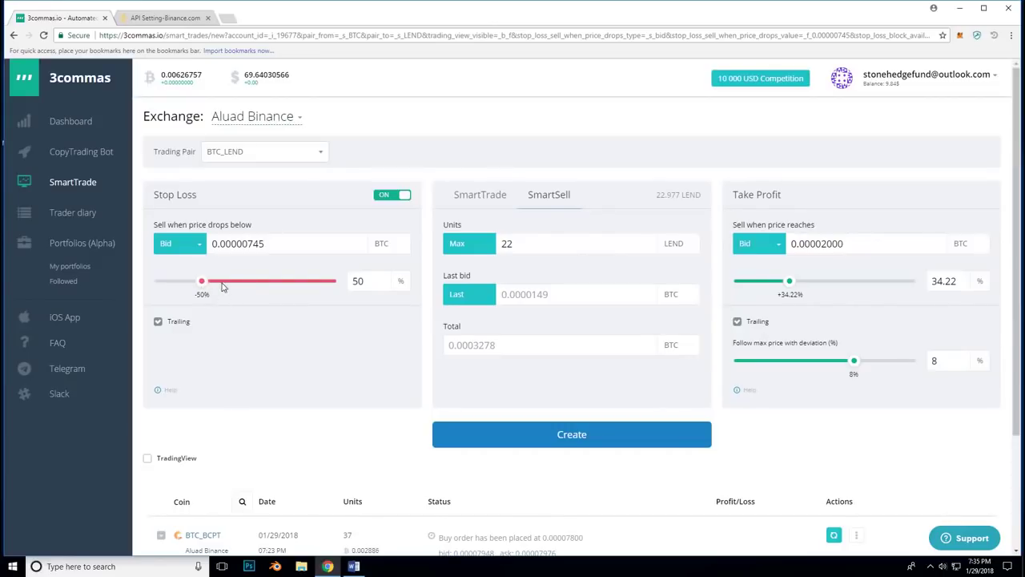
mouse_move(228, 287)
left_mouse_down()
mouse_move(254, 288)
mouse_move(243, 287)
left_mouse_up()
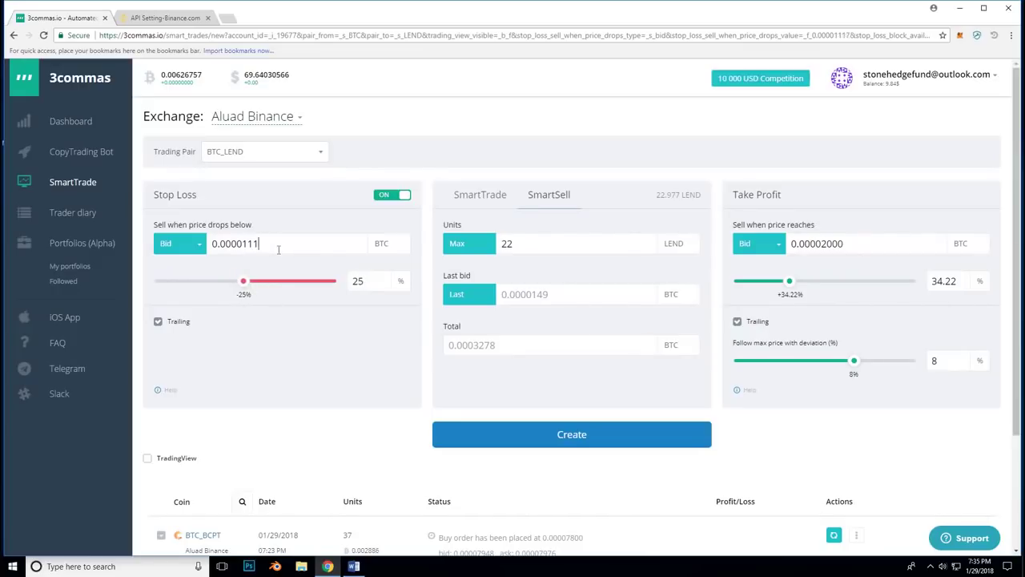
type("5")
Place and confirm the 22 LEND BTC_LEND SmartSell, then scroll through the dashboard overview.
left_click(537, 434)
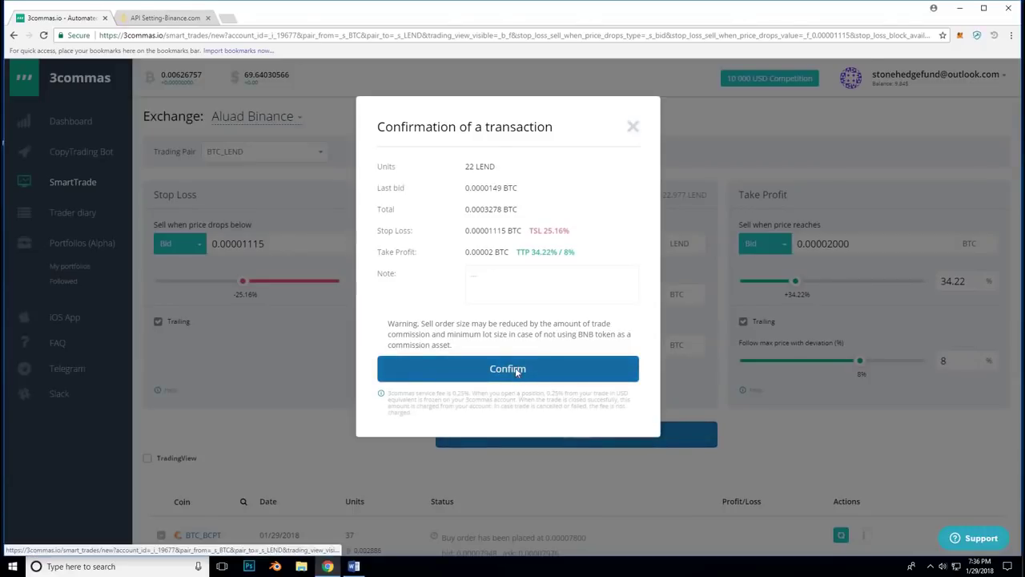
left_click(517, 370)
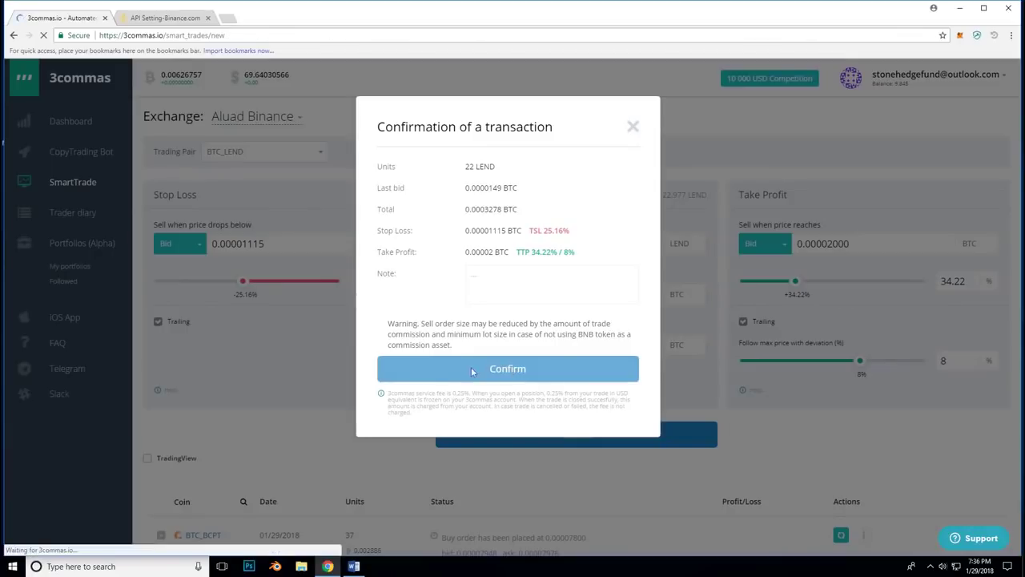
scroll(464, 367, "down", 1)
scroll(465, 366, "down", 2)
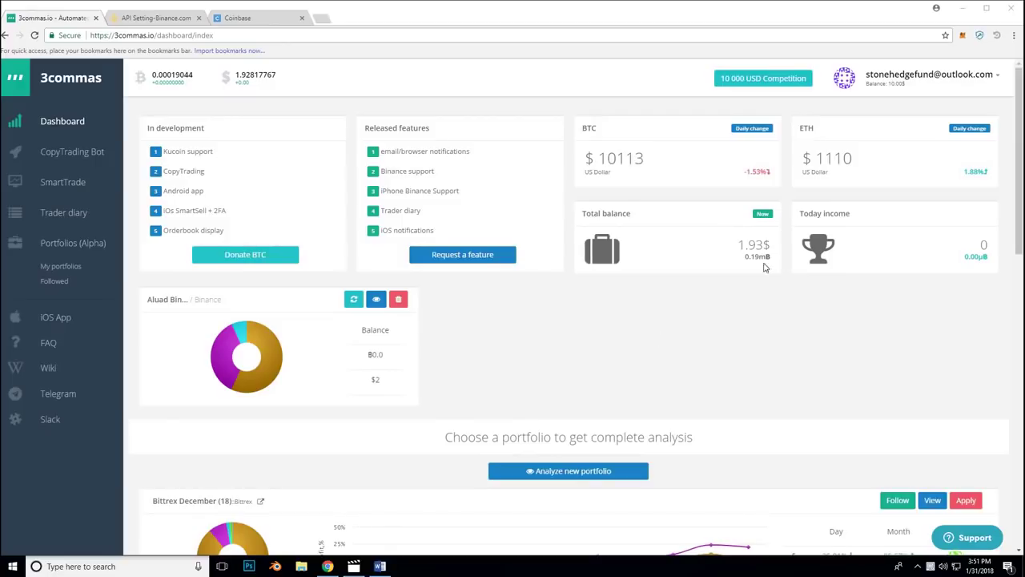
Go to the Balance page from the account dropdown.
left_click(902, 86)
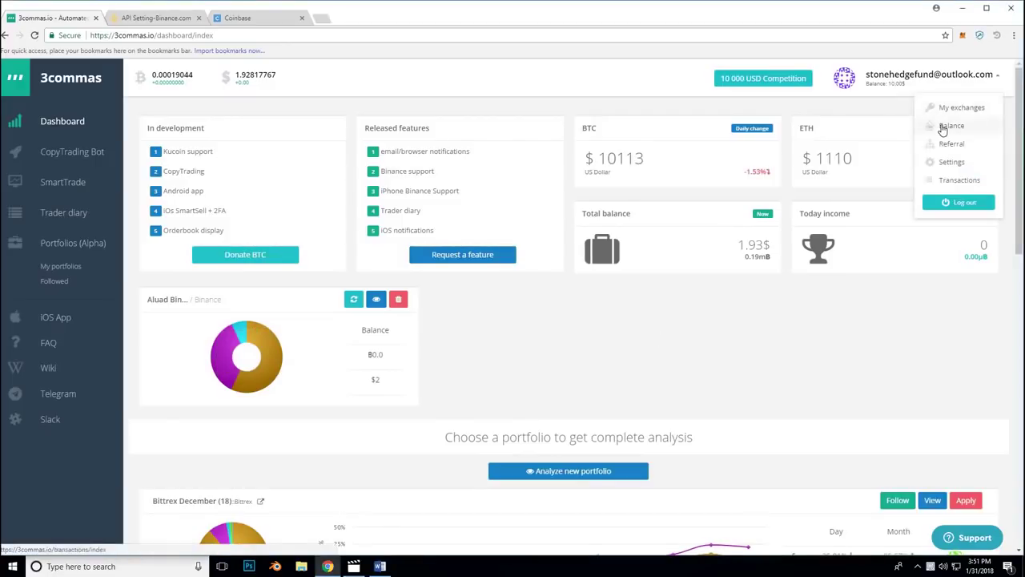
left_click(946, 123)
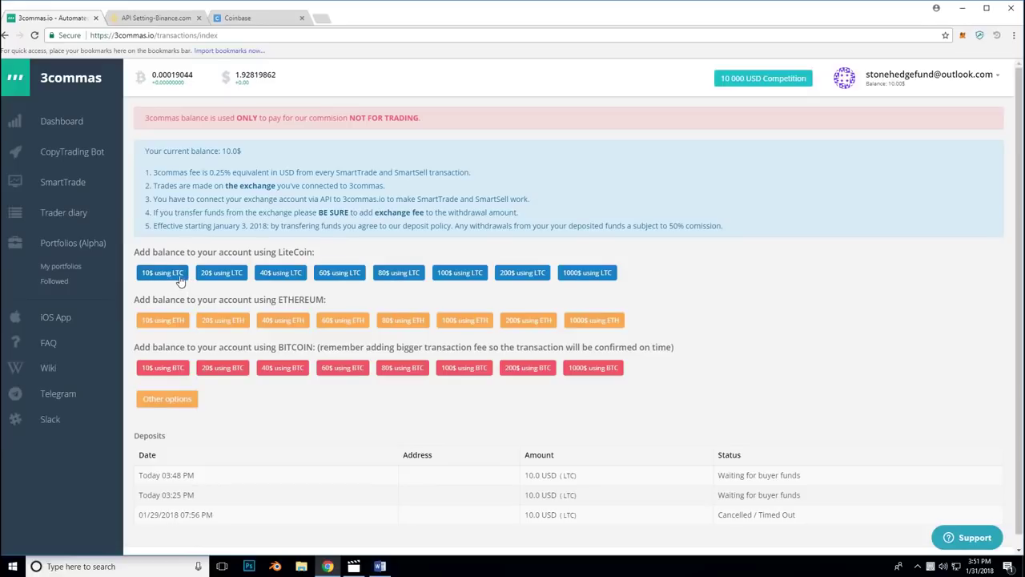
Request the '10$ using LTC' top-up and copy the generated LiteCoin deposit address.
left_click(176, 274)
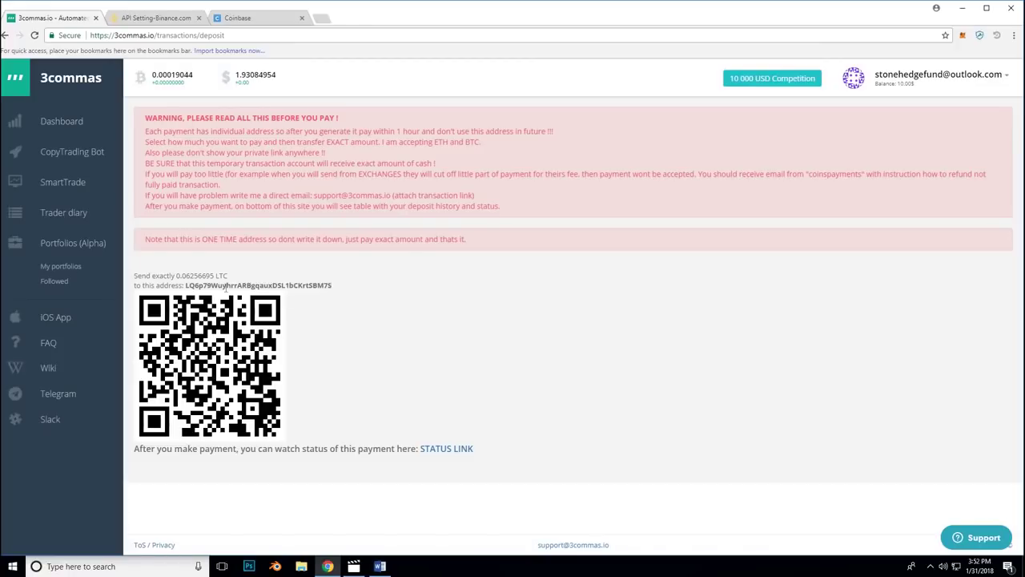
double_click(191, 288)
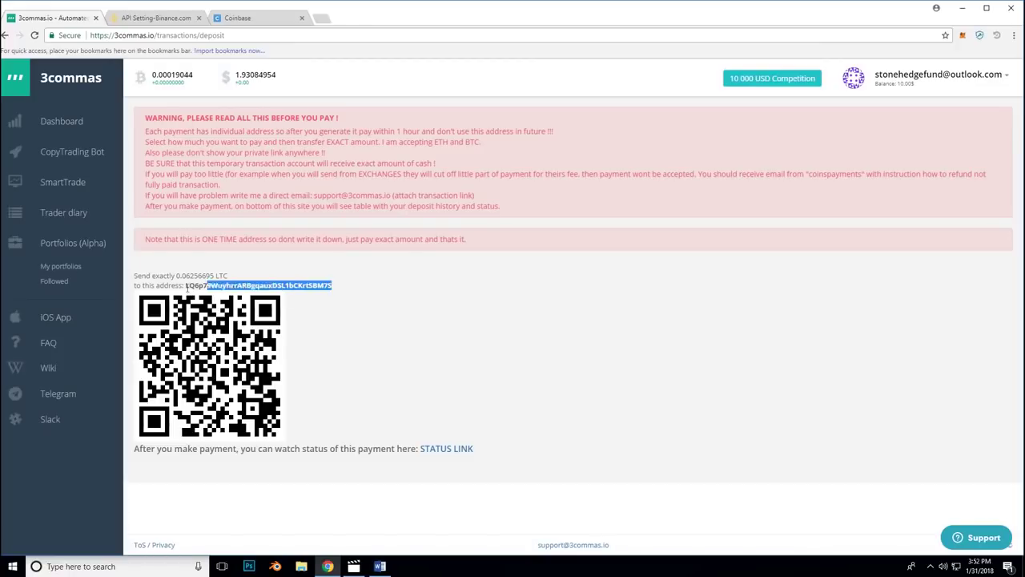
right_click(231, 297)
left_click(334, 277)
left_click_drag(319, 19, 311, 66)
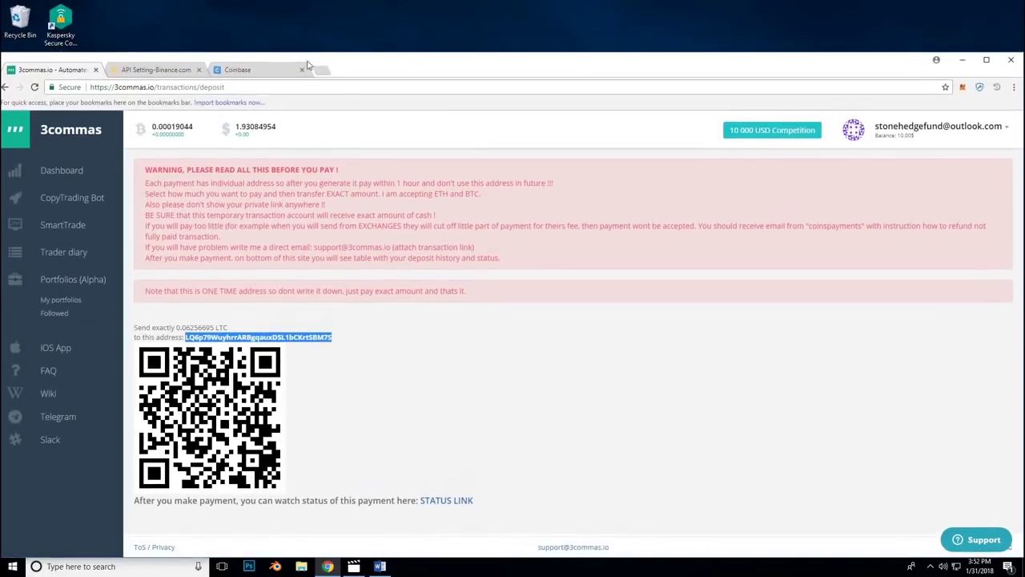
In Coinbase, start an LTC Wallet send with the 3Commas deposit address as recipient.
left_click(257, 72)
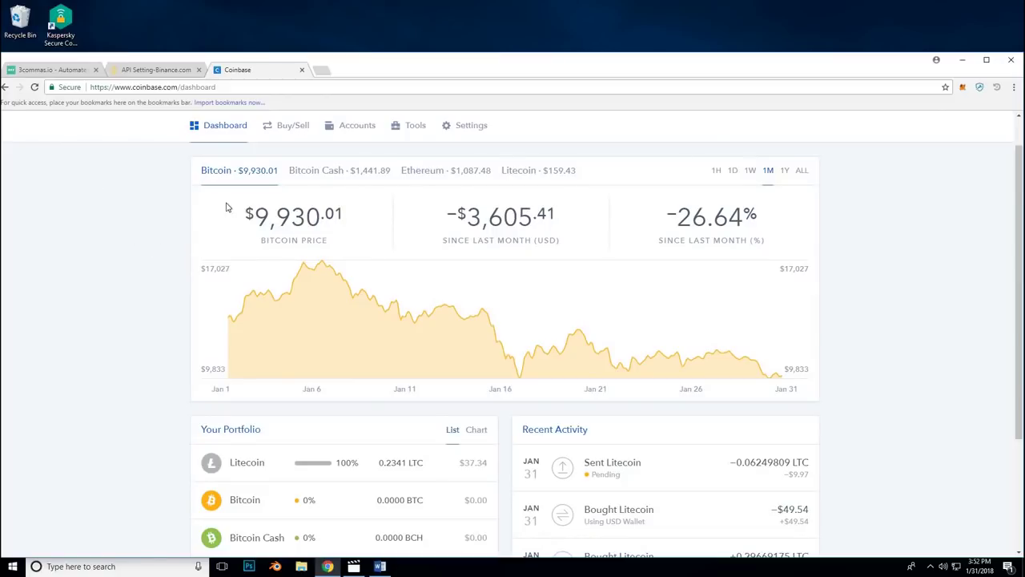
left_click(357, 129)
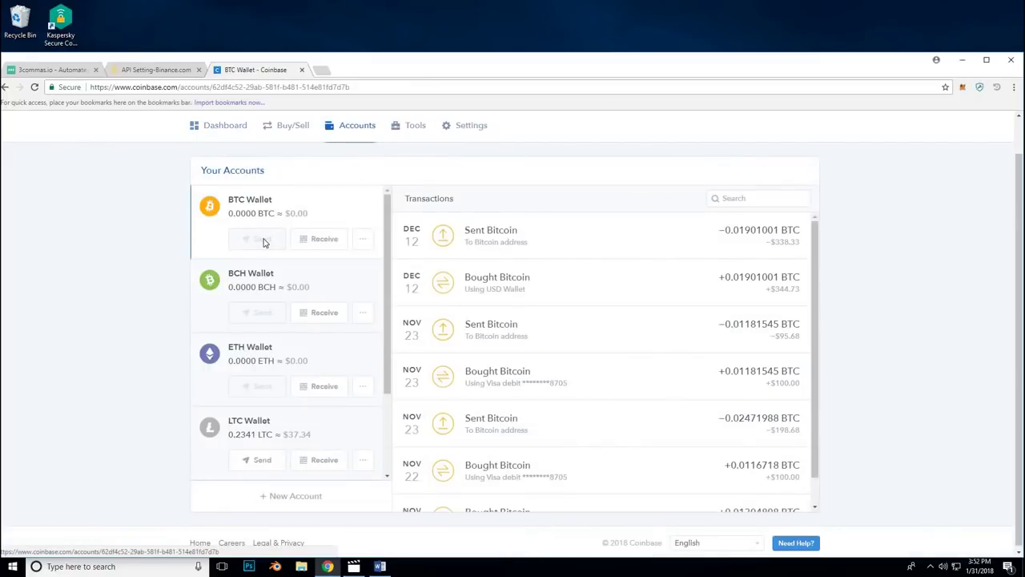
scroll(265, 265, "down", 2)
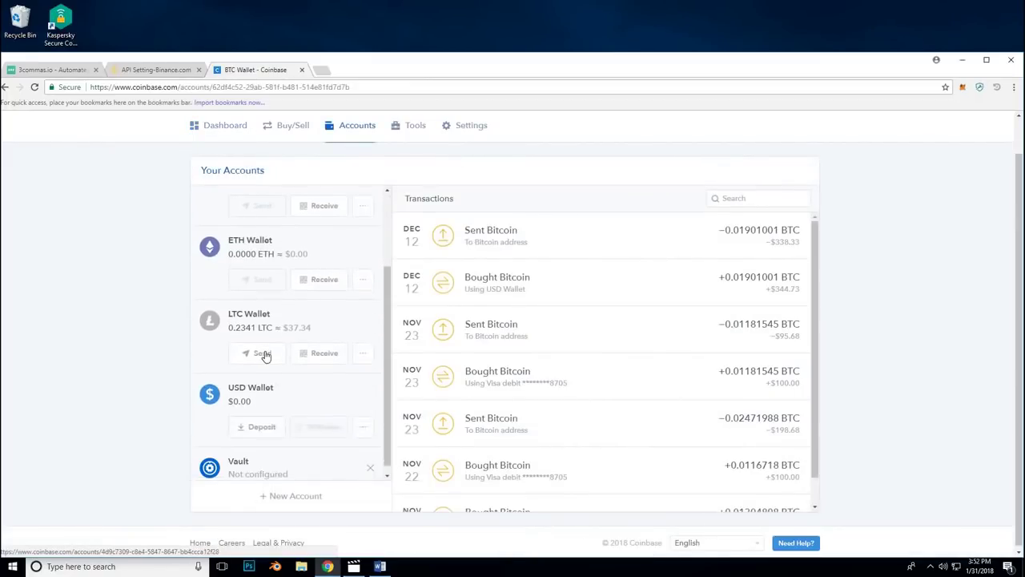
left_click(261, 353)
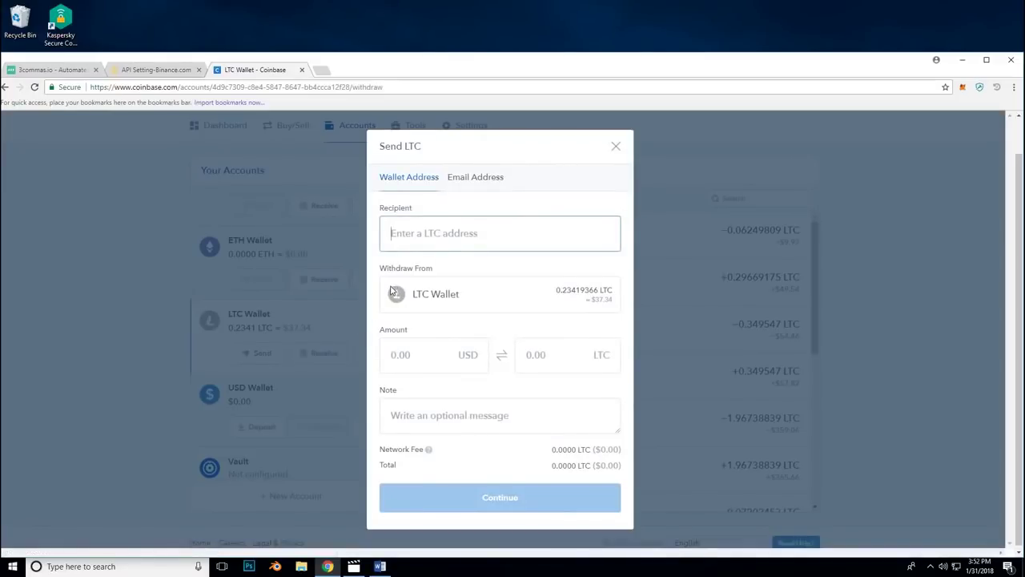
right_click(451, 232)
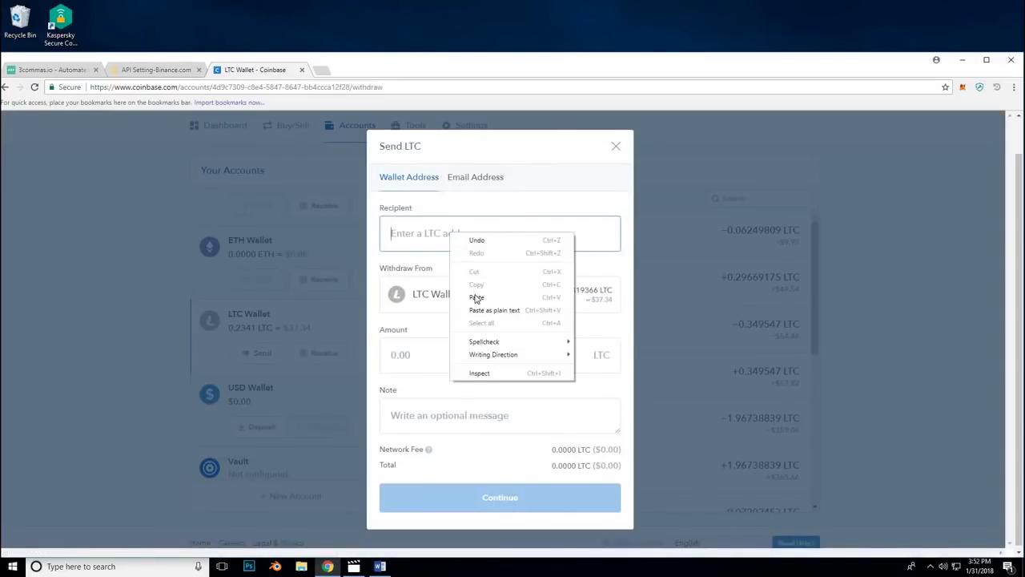
left_click(476, 295)
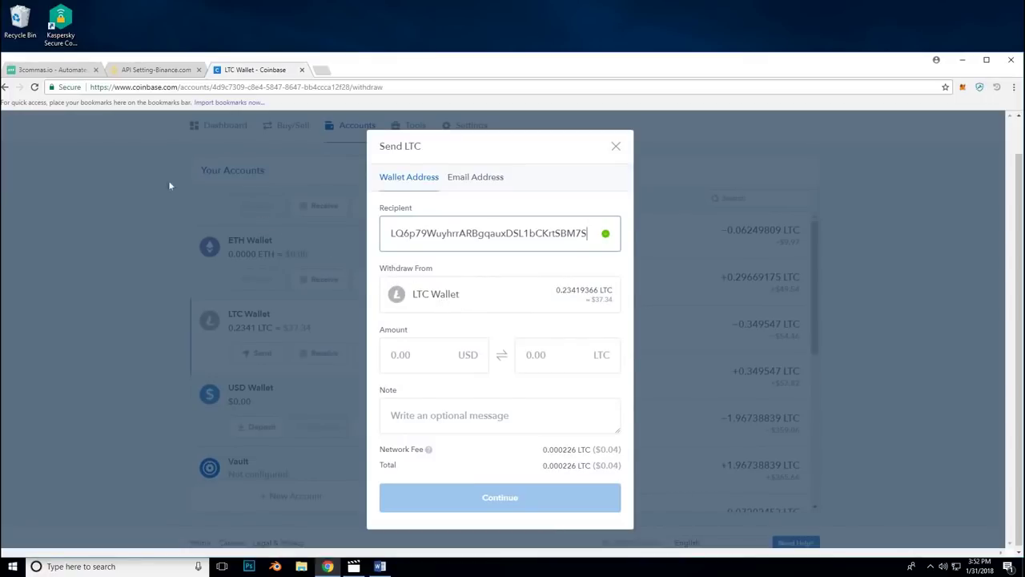
Copy the 0.06256695 LTC amount from 3Commas into the Coinbase LTC amount field.
left_click(76, 70)
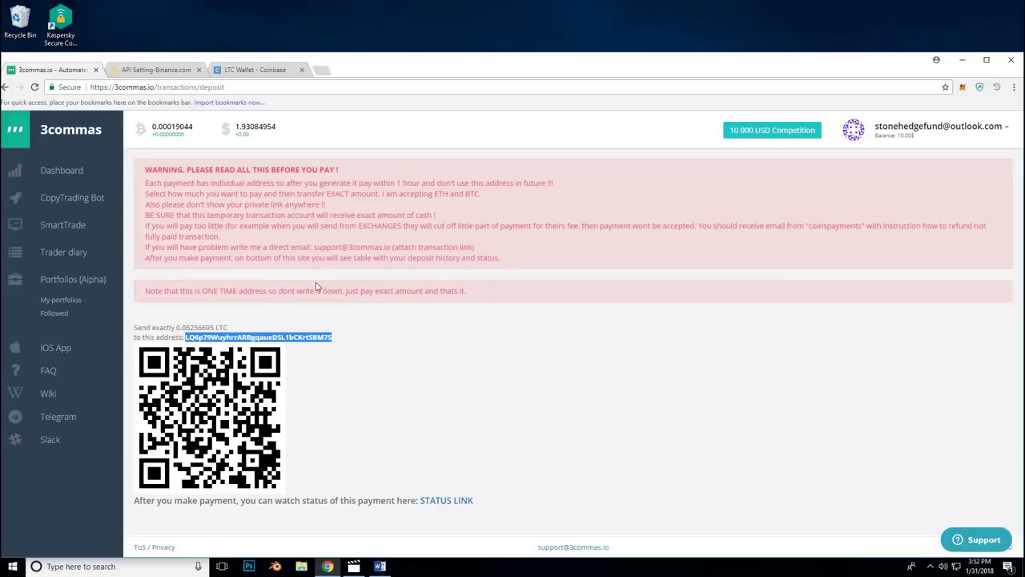
left_click_drag(215, 326, 183, 331)
right_click(183, 331)
left_click(200, 339)
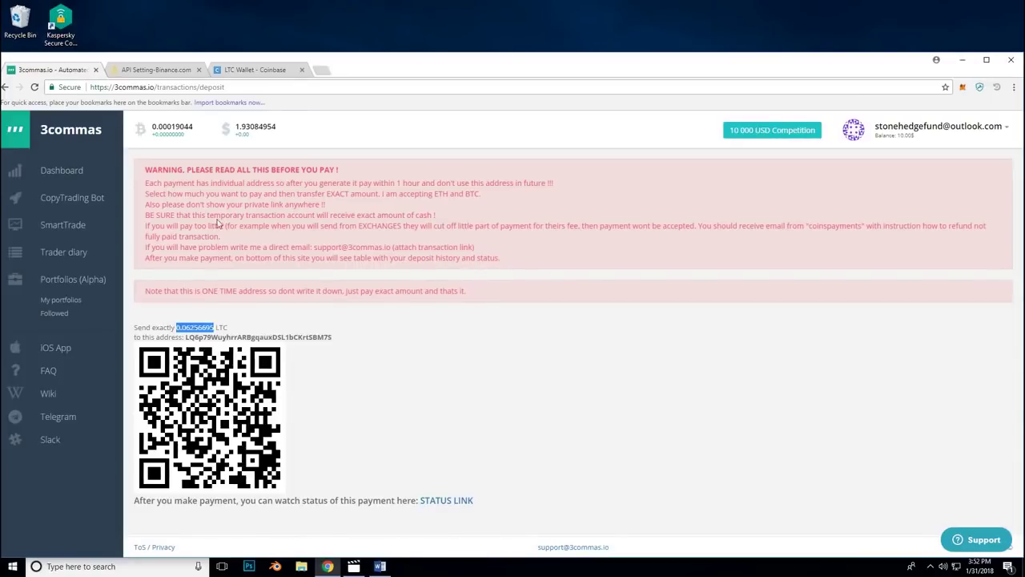
left_click(260, 72)
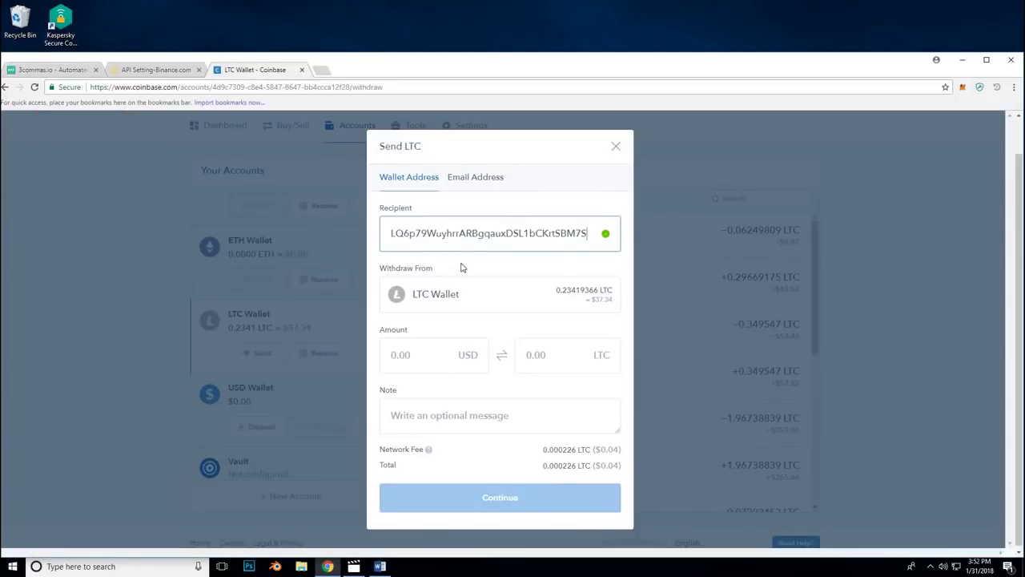
left_click(440, 346)
left_click(549, 355)
right_click(549, 353)
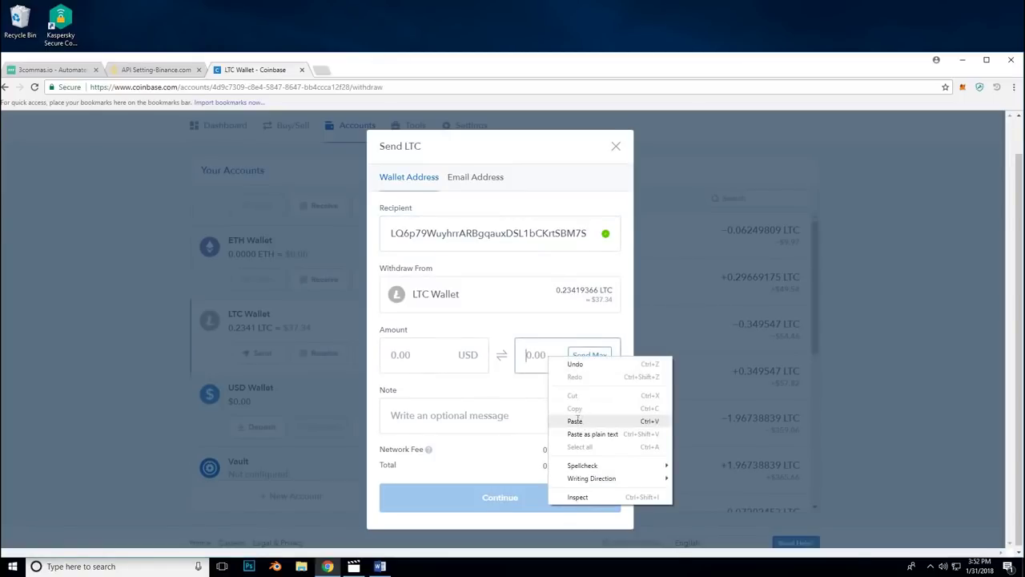
left_click(584, 422)
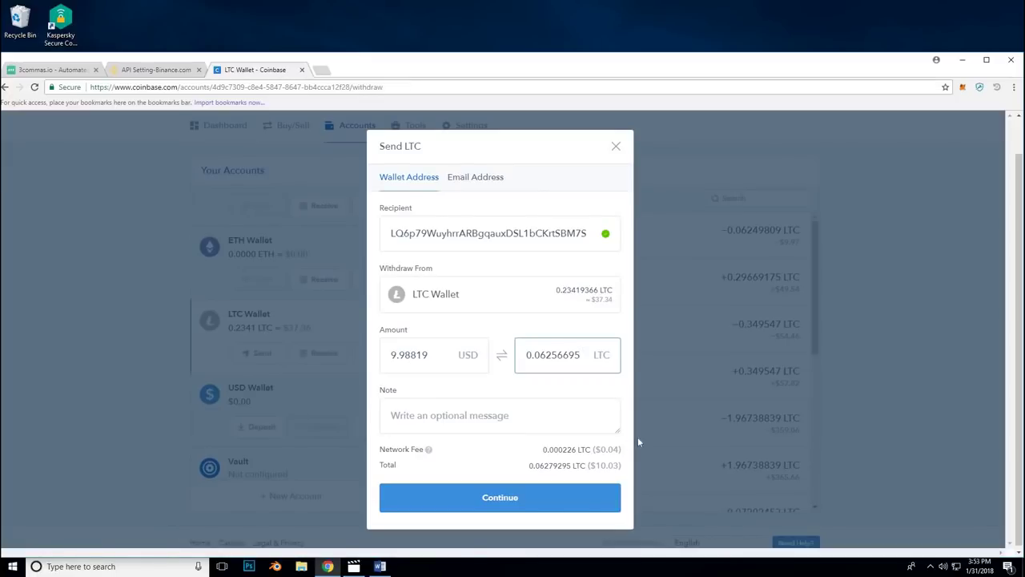
Continue the LTC send and submit the SMS verification code.
left_click(519, 499)
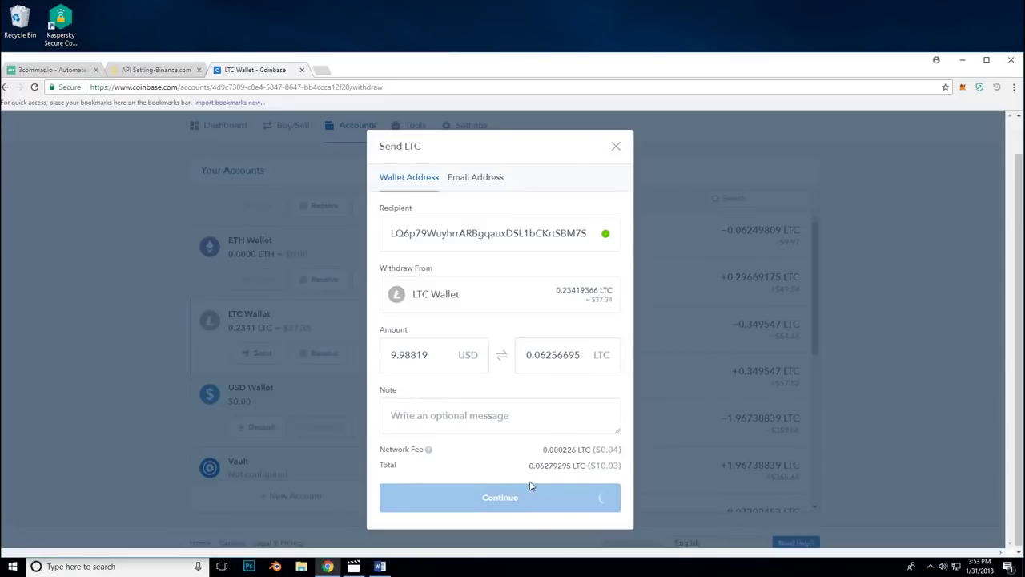
left_click(524, 382)
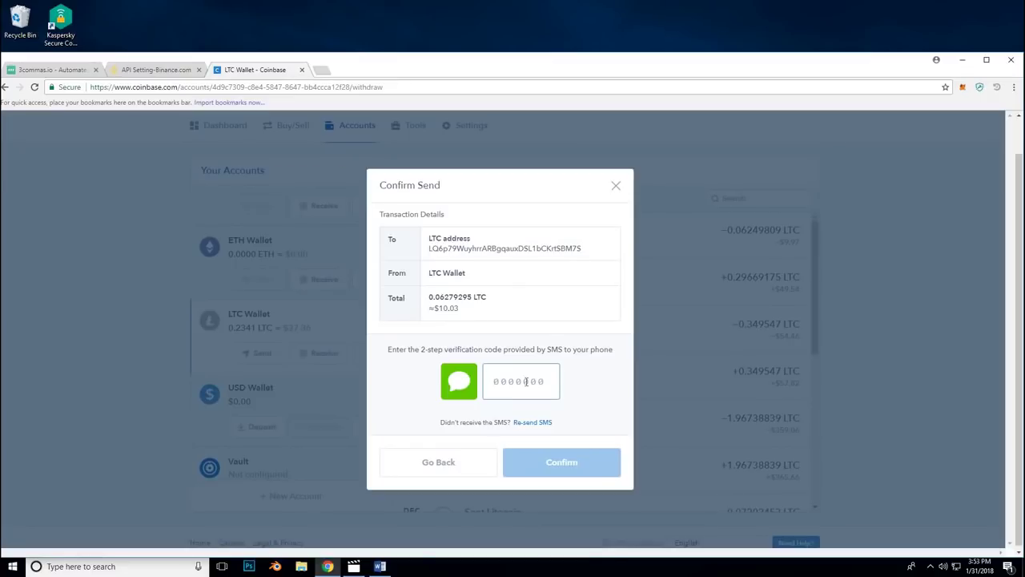
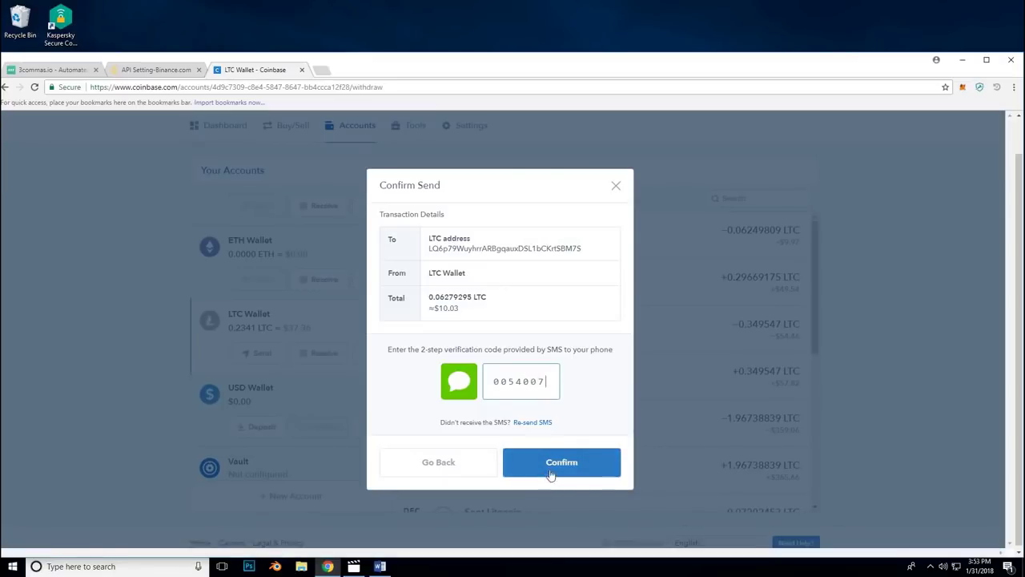
left_click(554, 468)
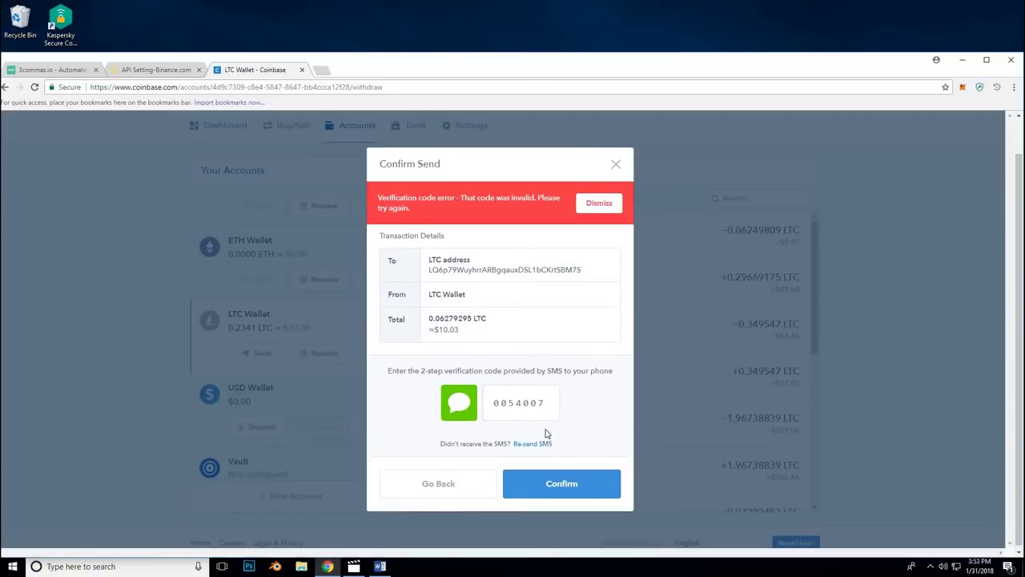
Replace the rejected code with the new SMS code and confirm the 0.06256695 LTC send.
double_click(488, 396)
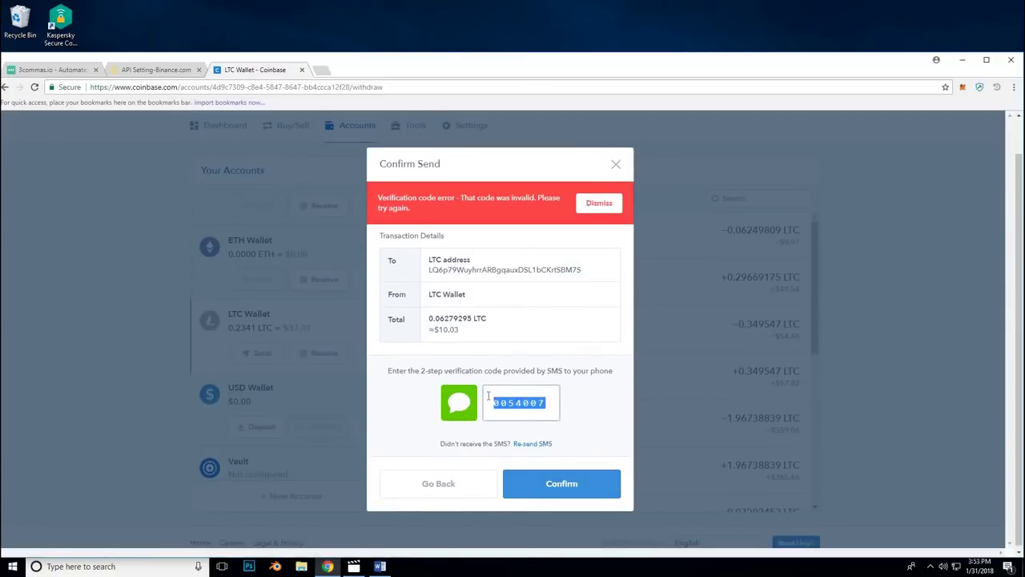
key("BackSpace")
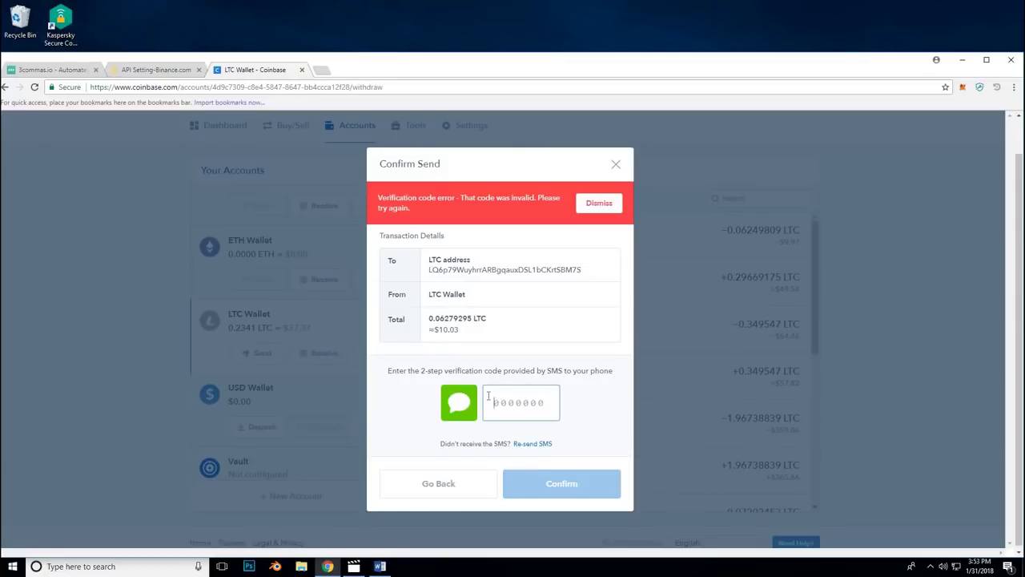
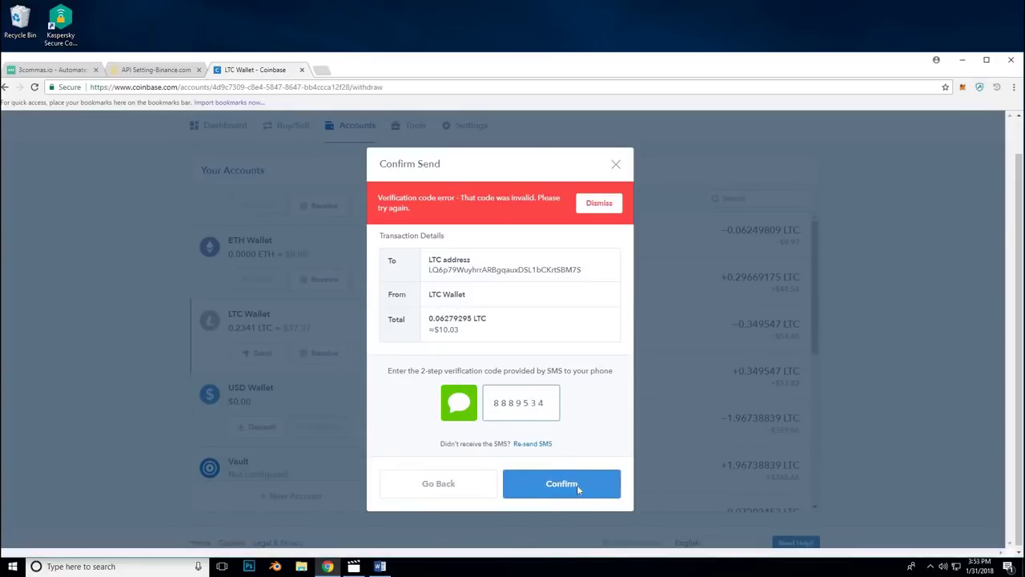
left_click(577, 484)
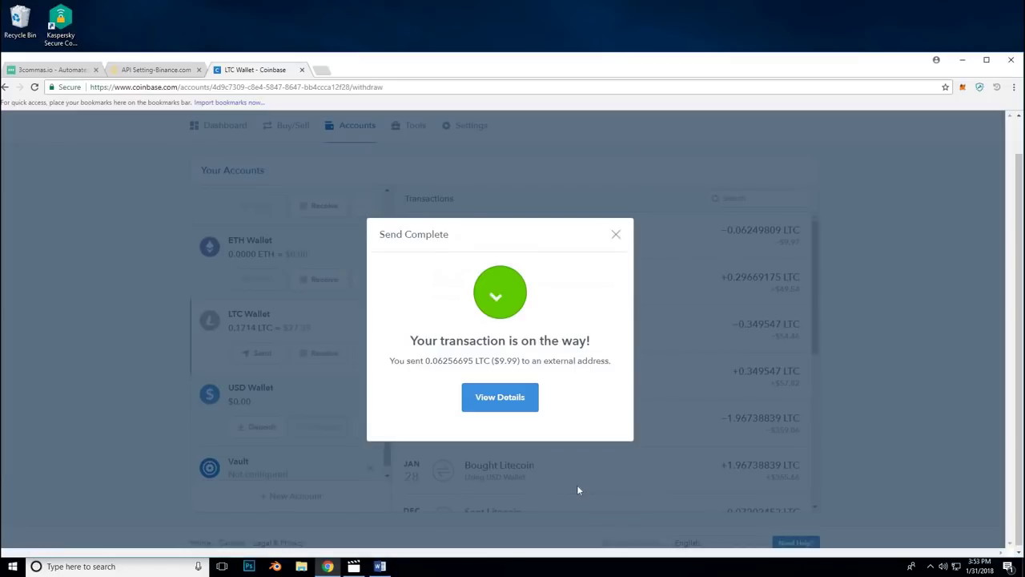